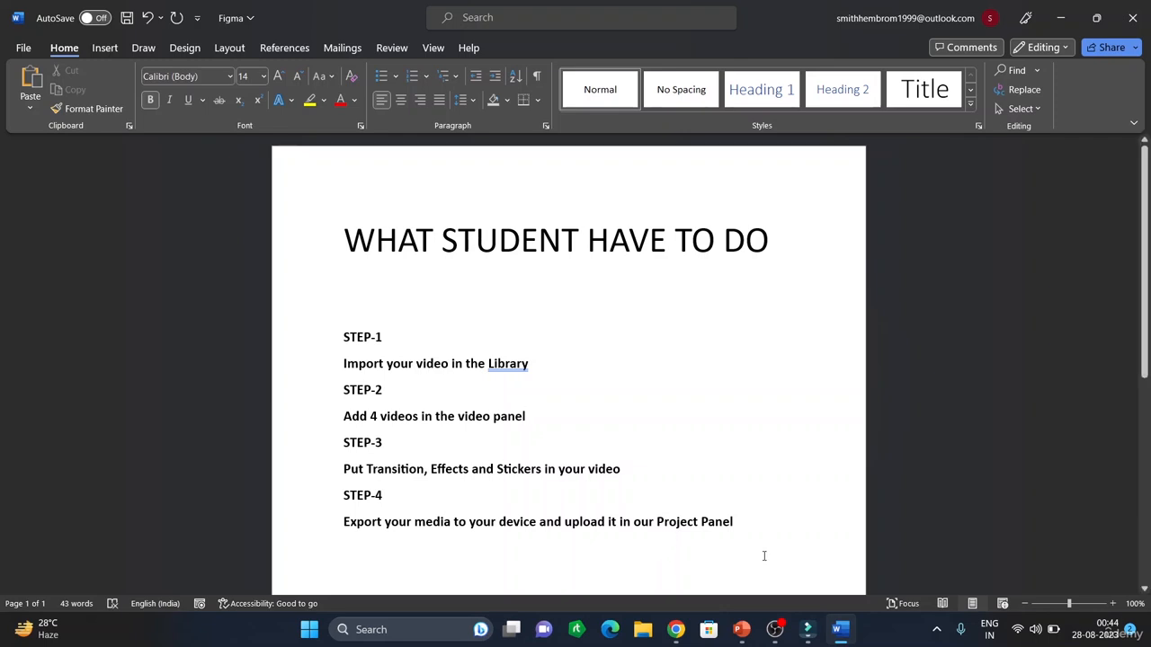
Import the Effects class video from the Sample videos folder into the project media library
{"action": "mouse_move", "coordinate": [810, 643]}
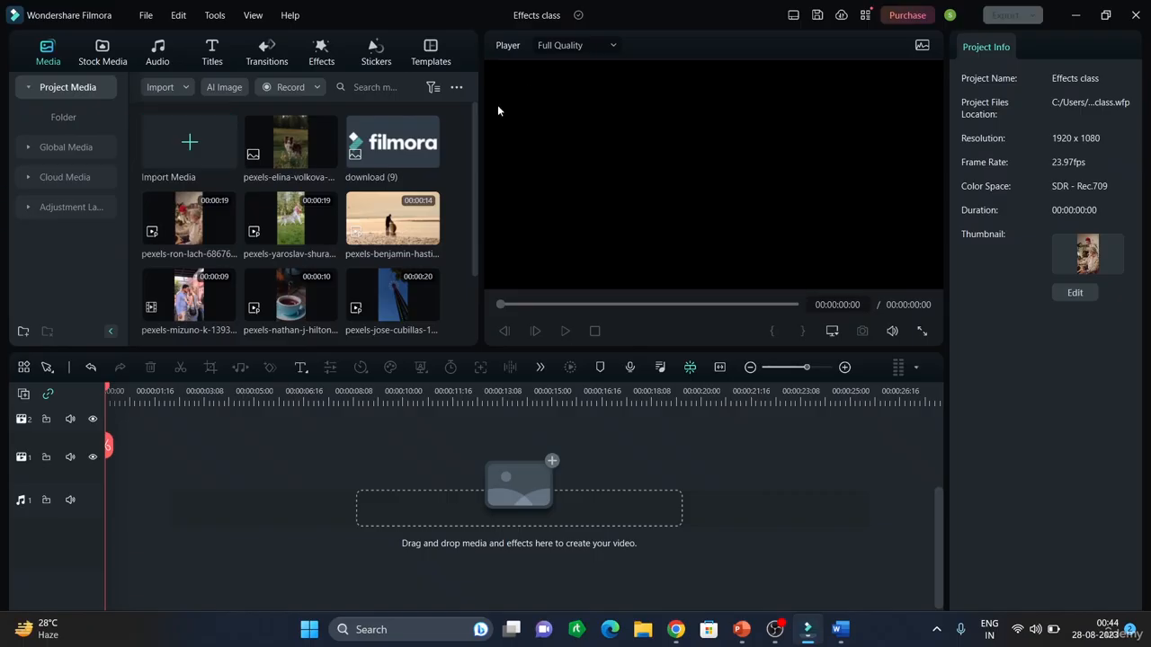
{"action": "left_click", "coordinate": [189, 150]}
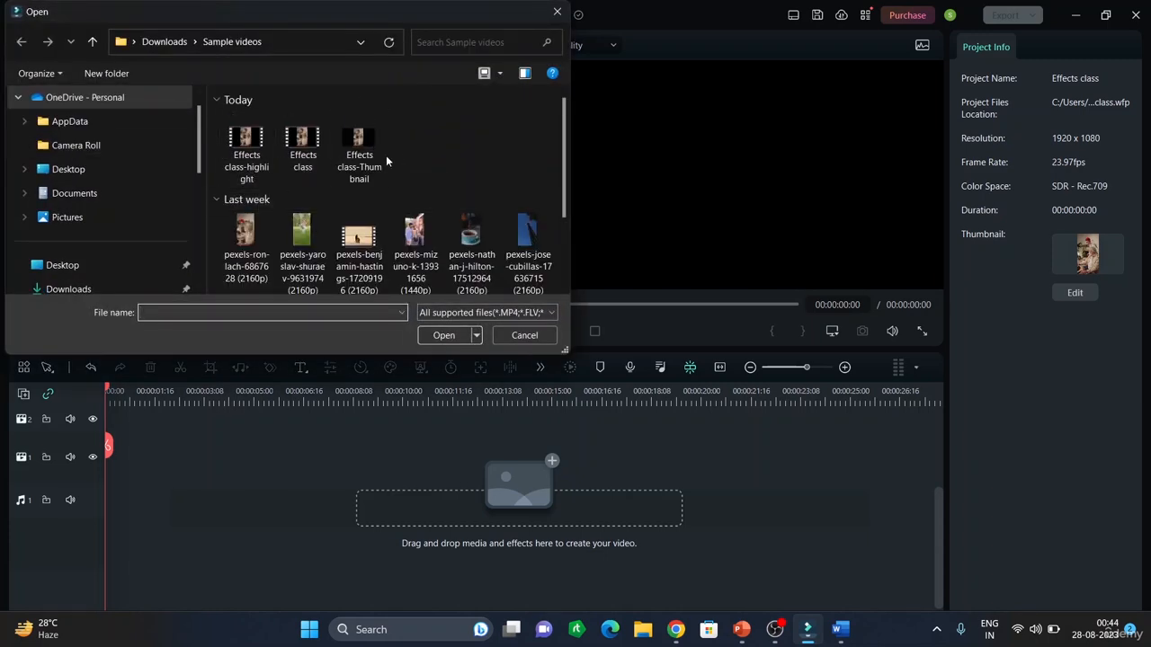
{"action": "left_click", "coordinate": [293, 139]}
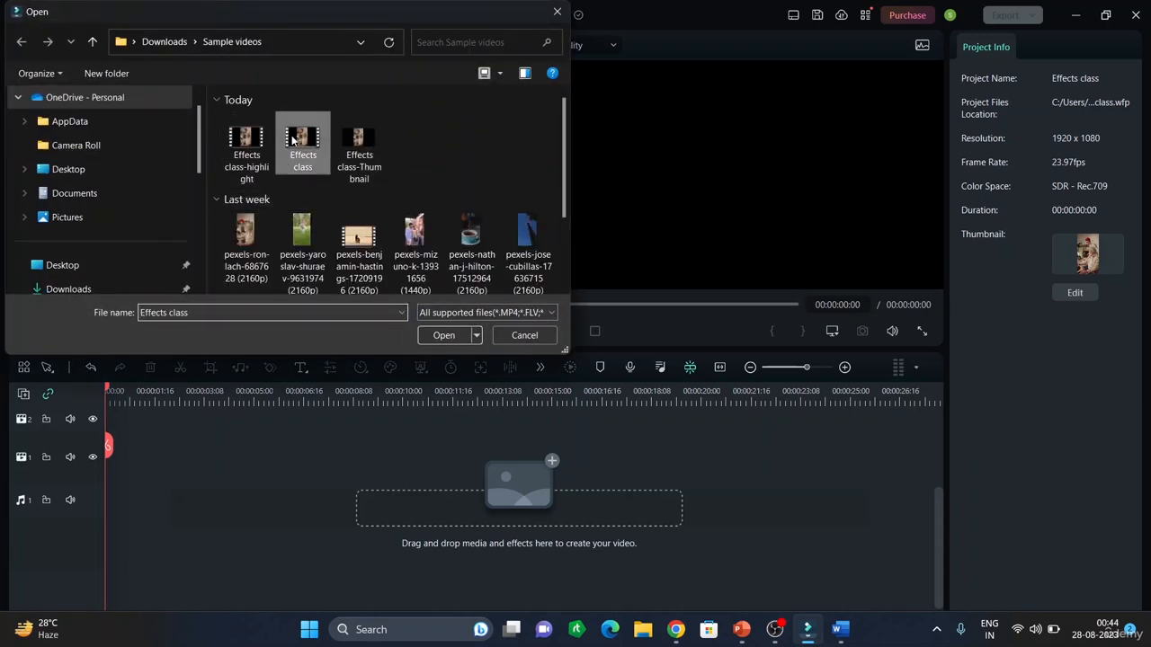
{"action": "left_click", "coordinate": [442, 334]}
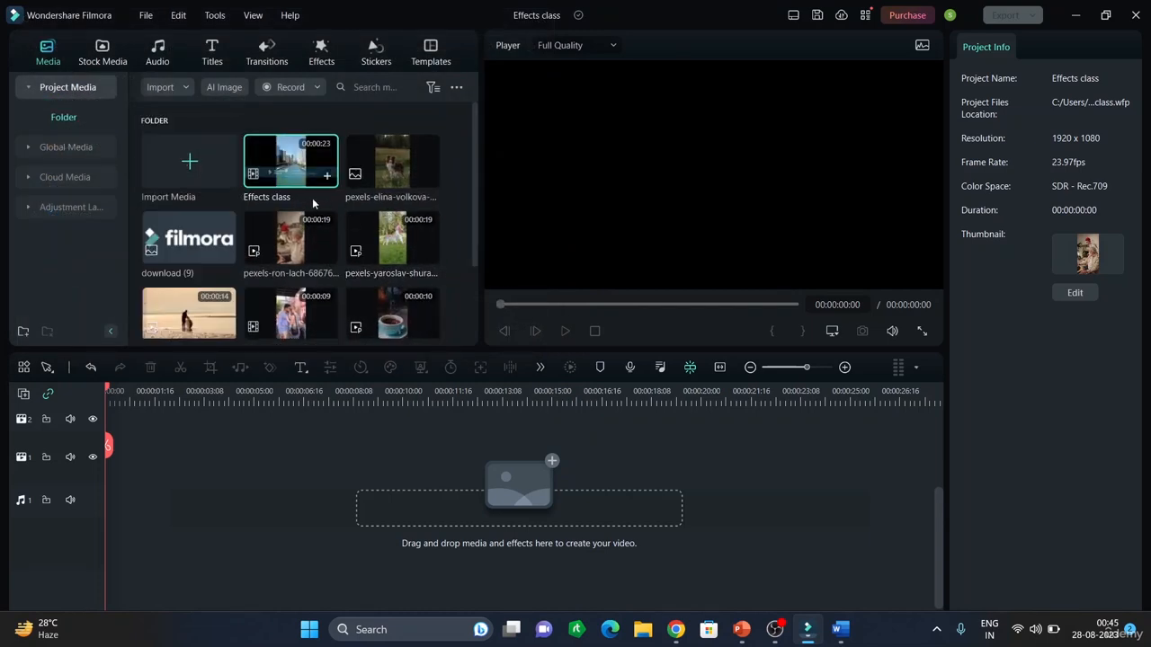
Place the beach clip on the timeline, keeping the project settings of 1920 x 1080 at 23.97fps
{"action": "scroll", "coordinate": [313, 204], "scroll_direction": "down", "scroll_amount": 2}
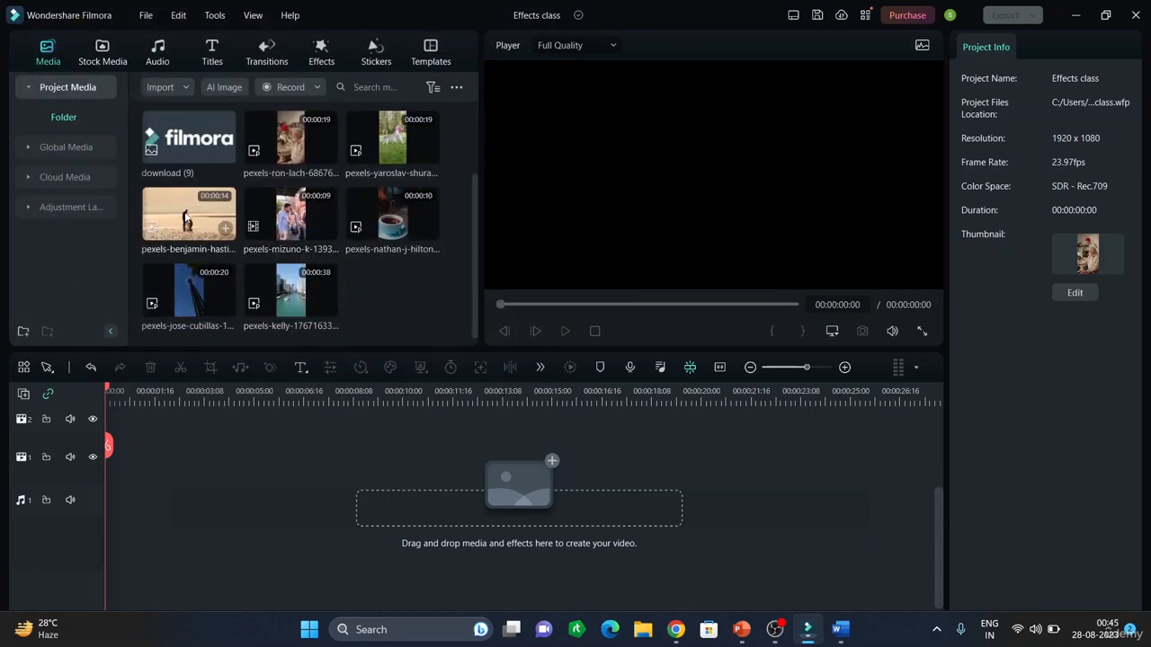
{"action": "left_click_drag", "start_coordinate": [184, 219], "coordinate": [106, 464]}
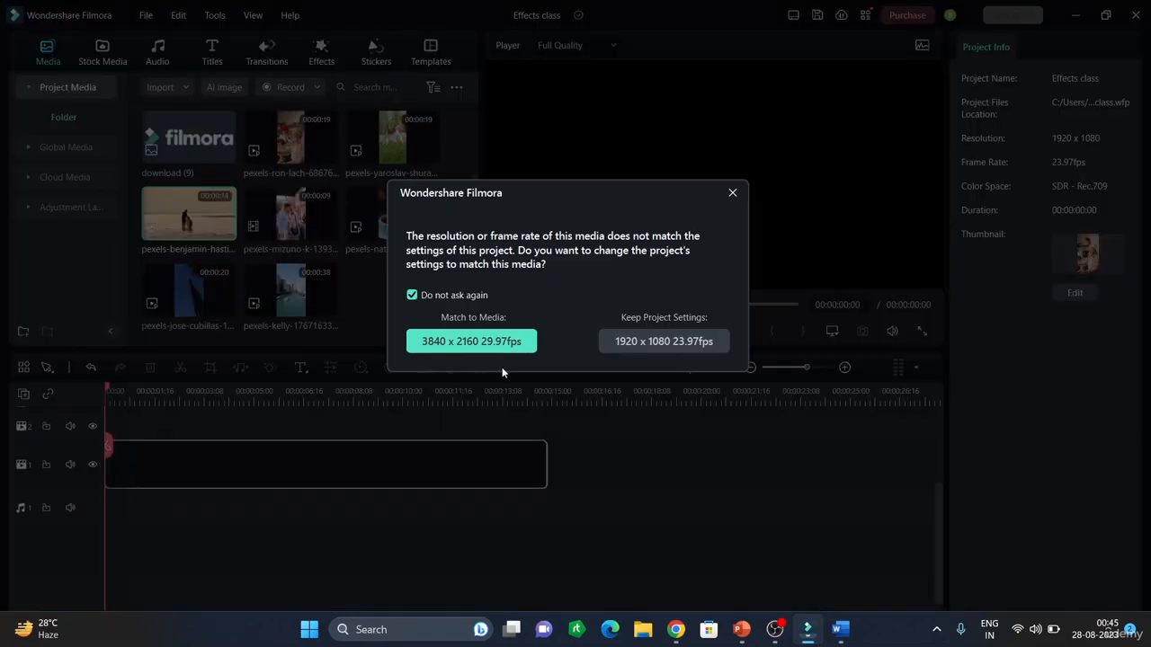
{"action": "left_click", "coordinate": [623, 347]}
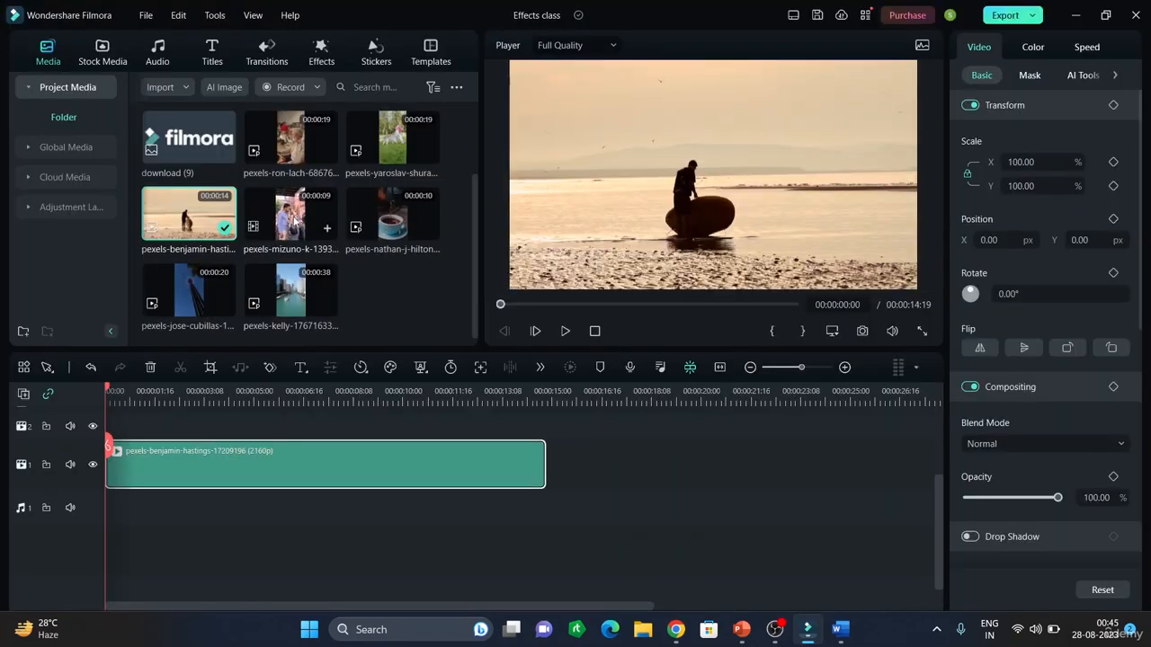
Append the mizuno, nathan-j-hilton and kelly clips one after another on the timeline
{"action": "left_click_drag", "start_coordinate": [326, 304], "coordinate": [552, 475]}
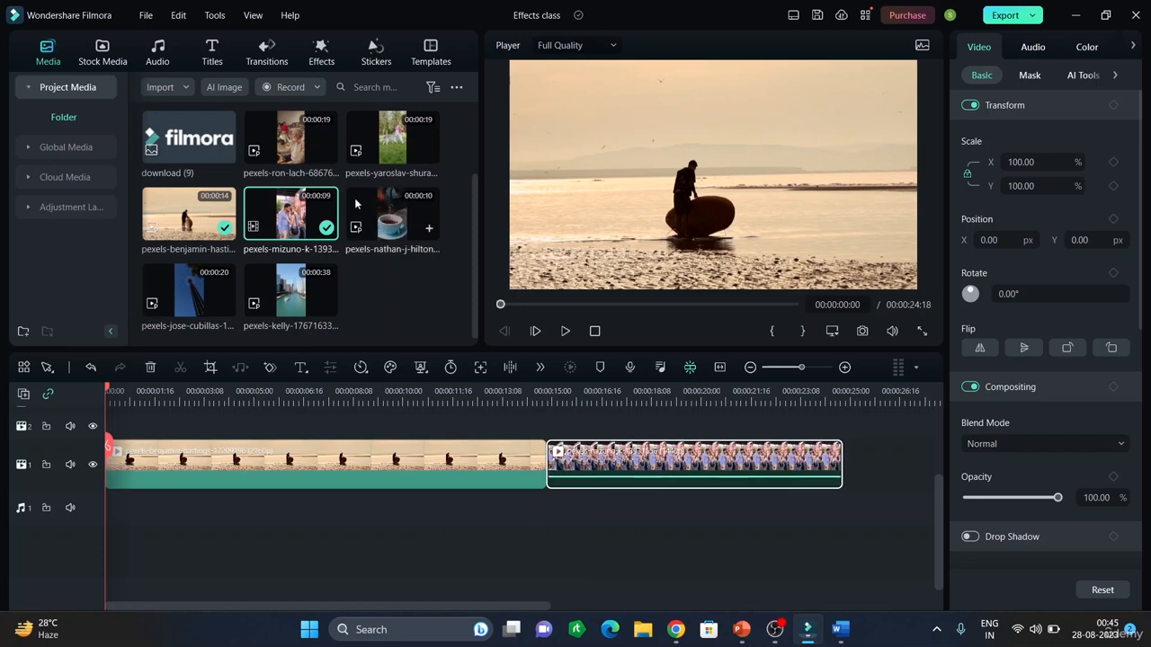
{"action": "left_click_drag", "start_coordinate": [390, 216], "coordinate": [856, 472]}
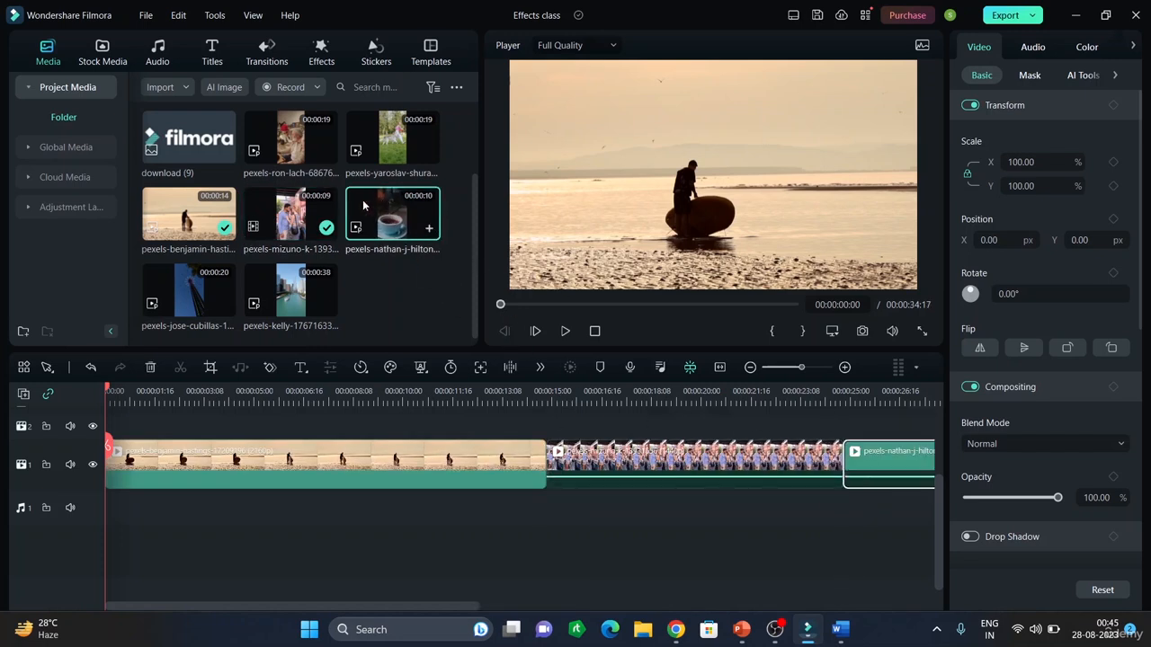
{"action": "left_click_drag", "start_coordinate": [293, 281], "coordinate": [814, 464]}
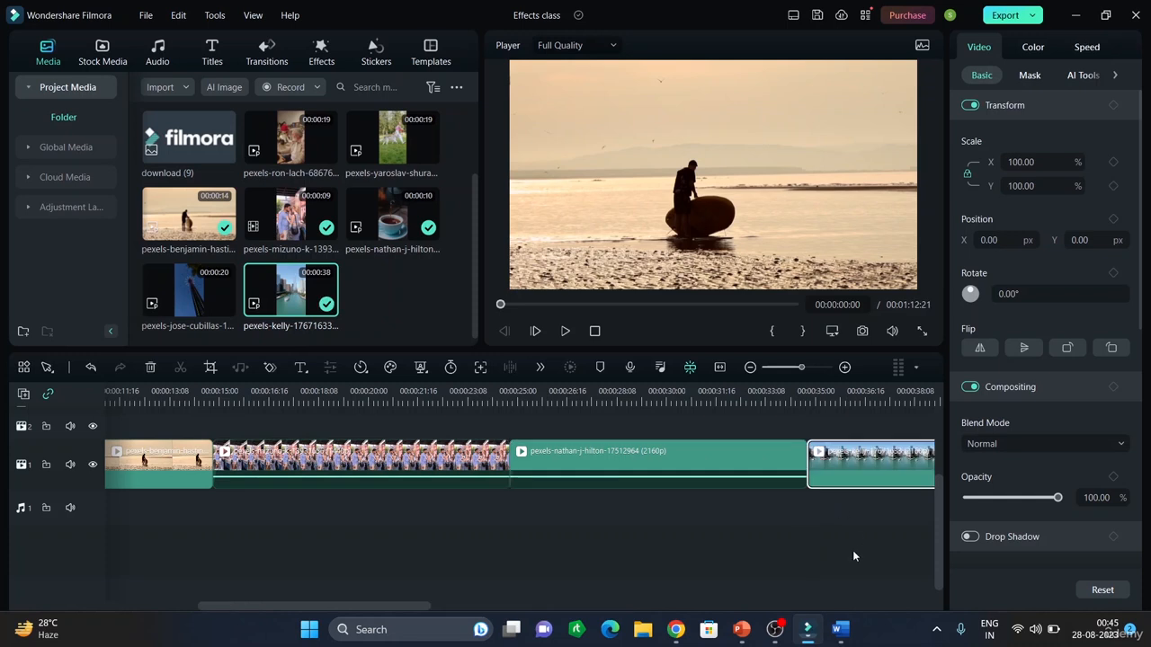
Trim the first clip to about 00:00:09:15 and shorten the last clip by trimming its end
{"action": "left_click", "coordinate": [719, 367]}
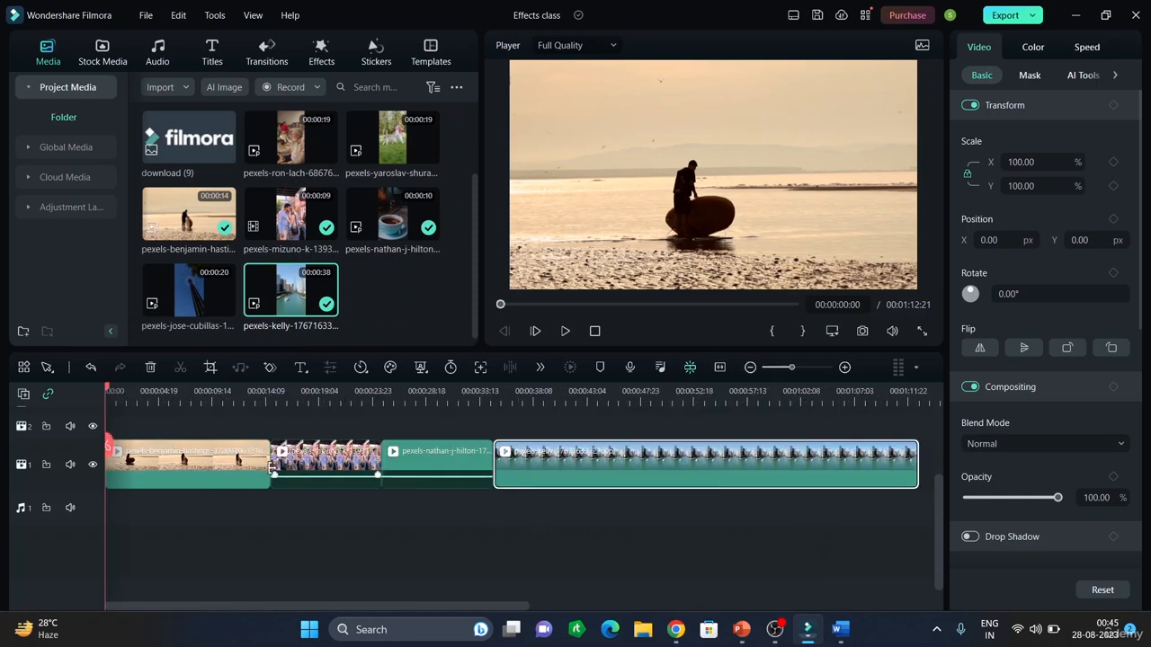
{"action": "left_click_drag", "start_coordinate": [271, 461], "coordinate": [228, 457]}
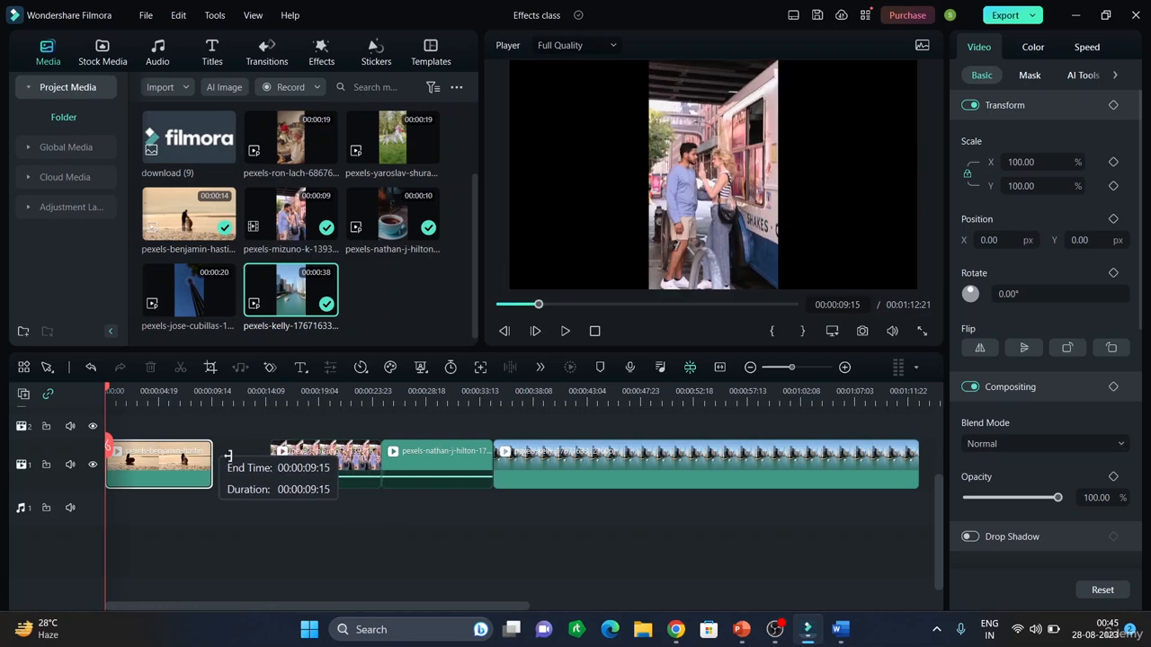
{"action": "left_click", "coordinate": [372, 470]}
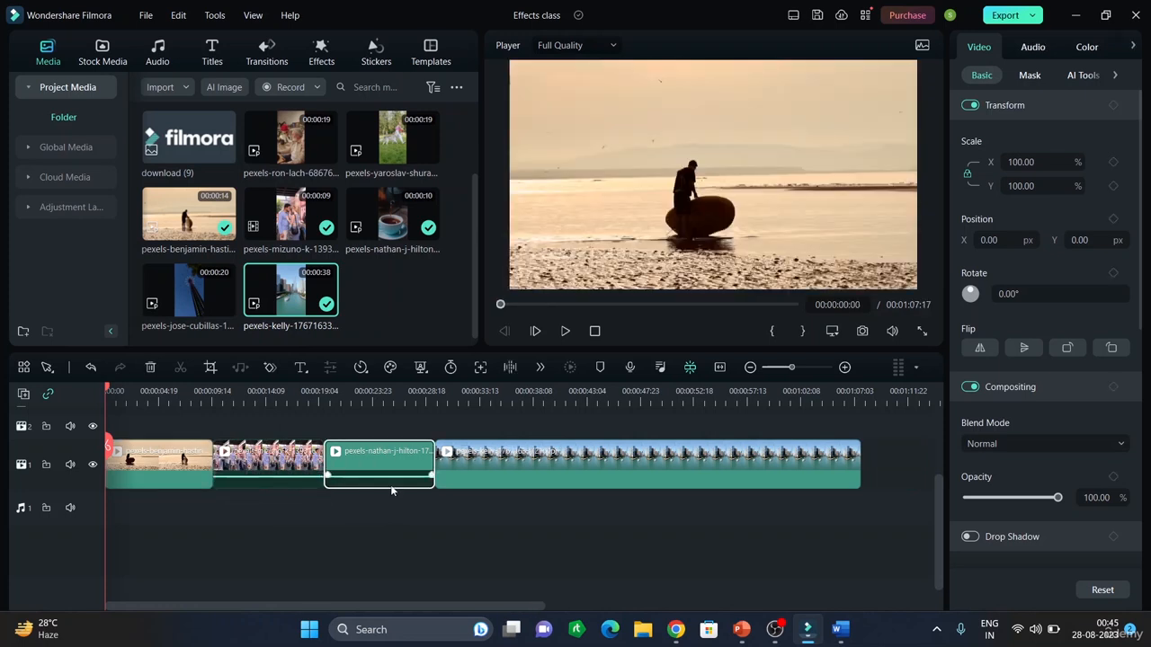
{"action": "left_click_drag", "start_coordinate": [857, 454], "coordinate": [581, 454]}
{"action": "left_click", "coordinate": [755, 444]}
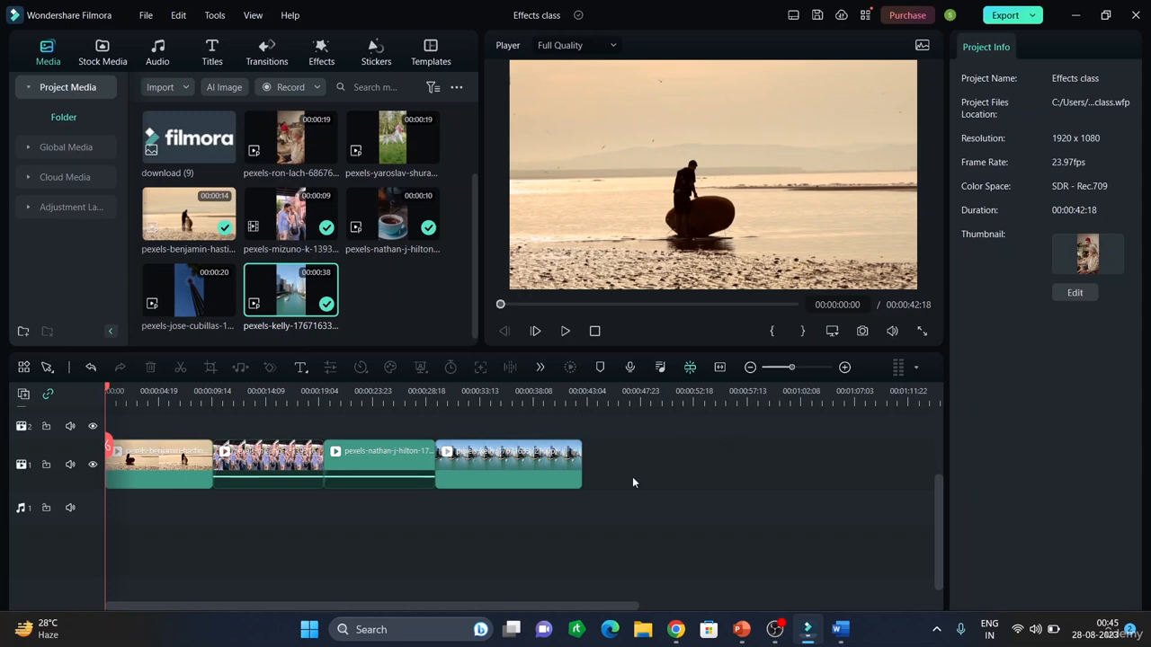
Browse the transition library's favorites, downloads and trending categories
{"action": "left_click", "coordinate": [266, 56]}
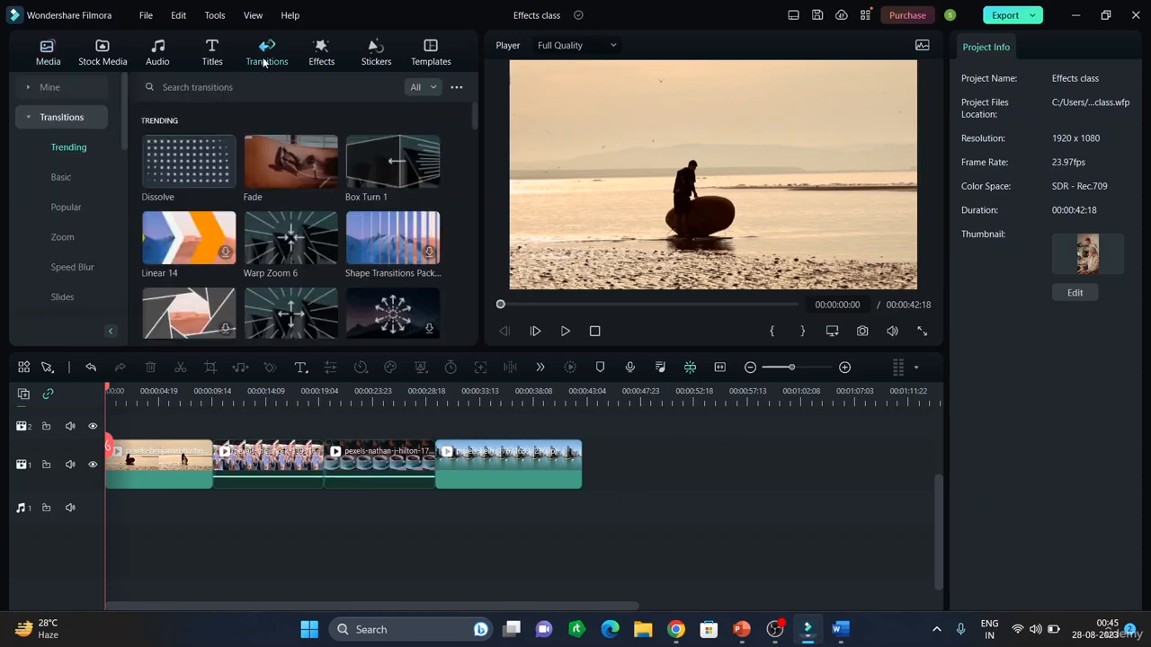
{"action": "left_click", "coordinate": [56, 87]}
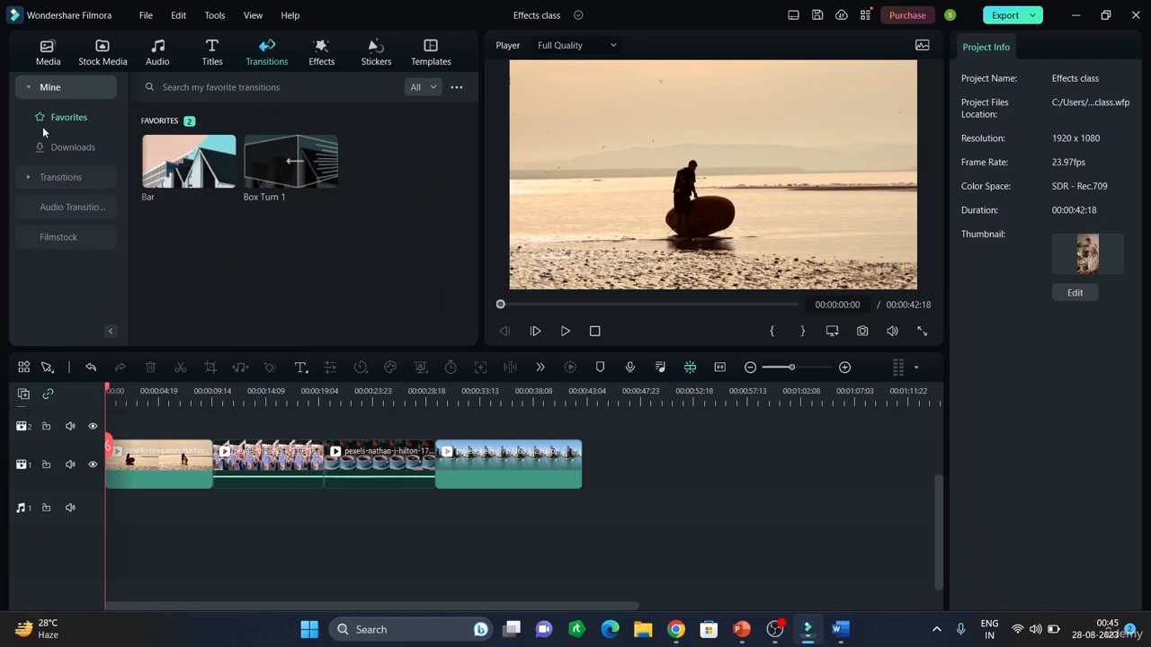
{"action": "left_click", "coordinate": [64, 149]}
{"action": "scroll", "coordinate": [287, 180], "scroll_direction": "down", "scroll_amount": 5}
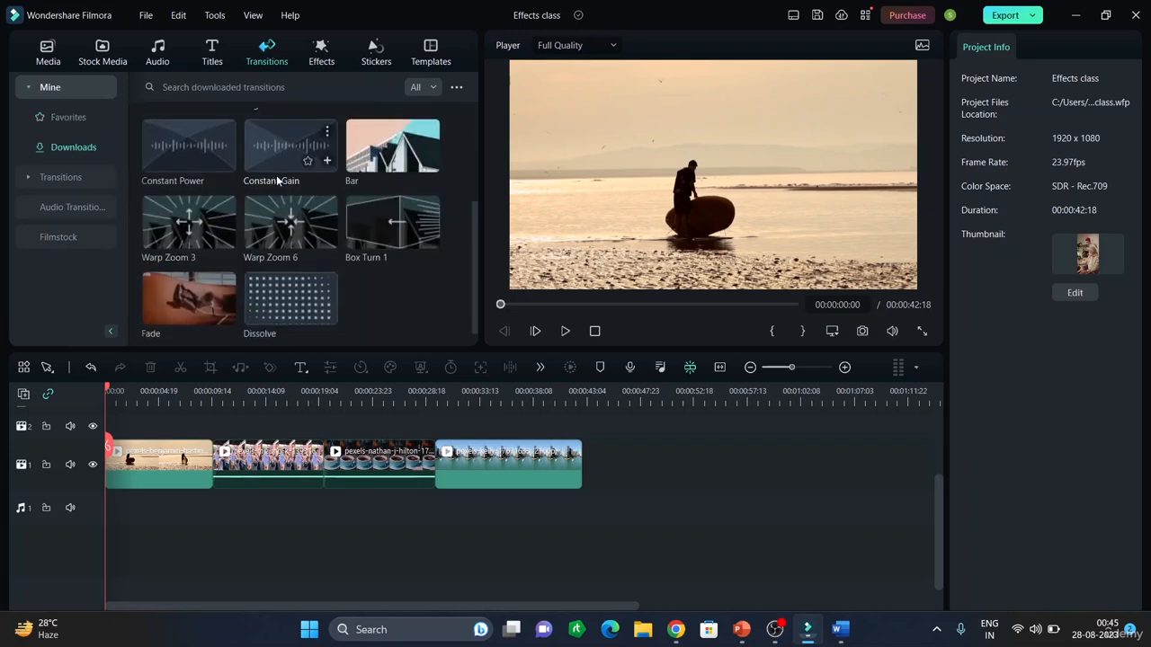
{"action": "left_click", "coordinate": [76, 178]}
{"action": "scroll", "coordinate": [67, 179], "scroll_direction": "down", "scroll_amount": 3}
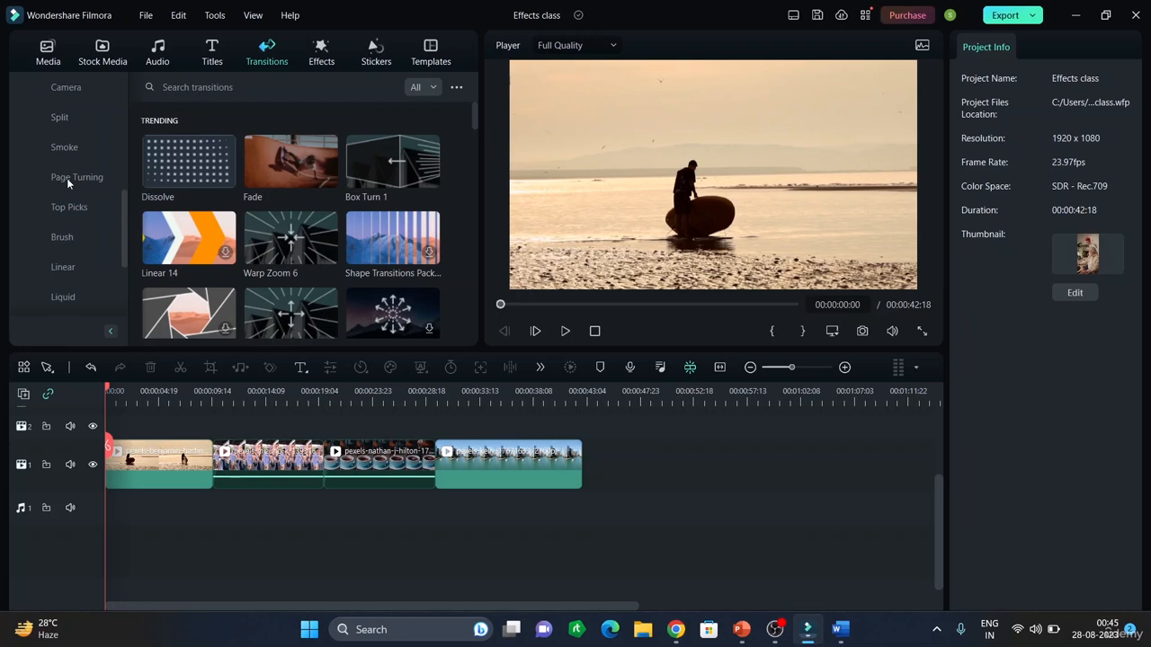
{"action": "scroll", "coordinate": [78, 165], "scroll_direction": "up", "scroll_amount": 3}
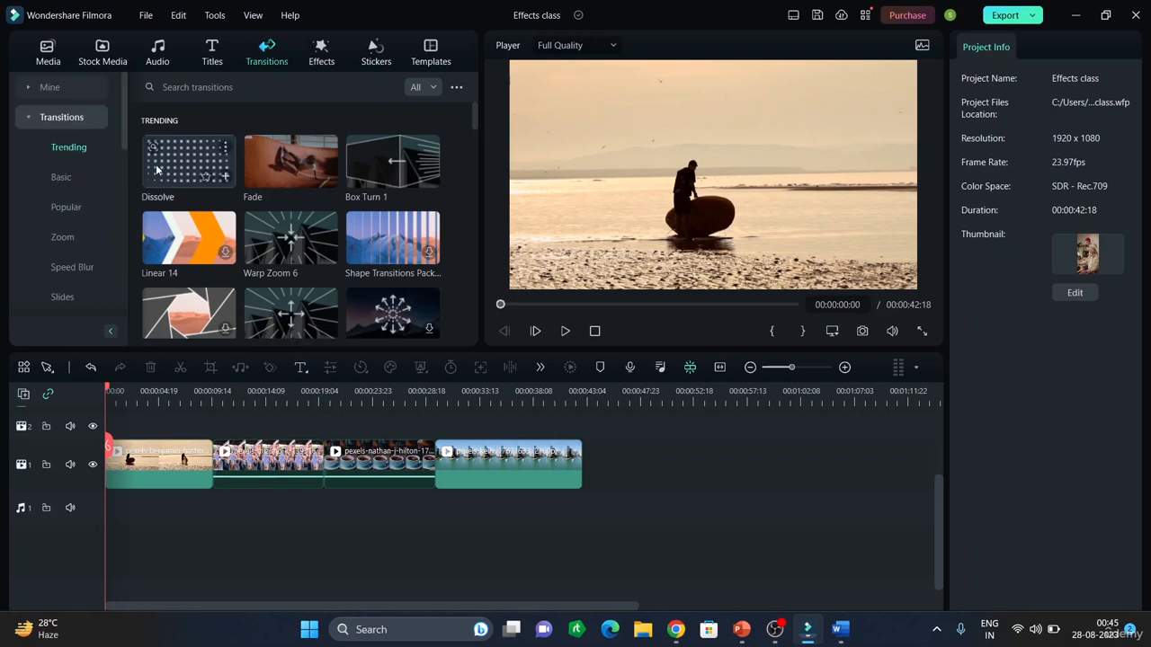
{"action": "scroll", "coordinate": [250, 229], "scroll_direction": "down", "scroll_amount": 5}
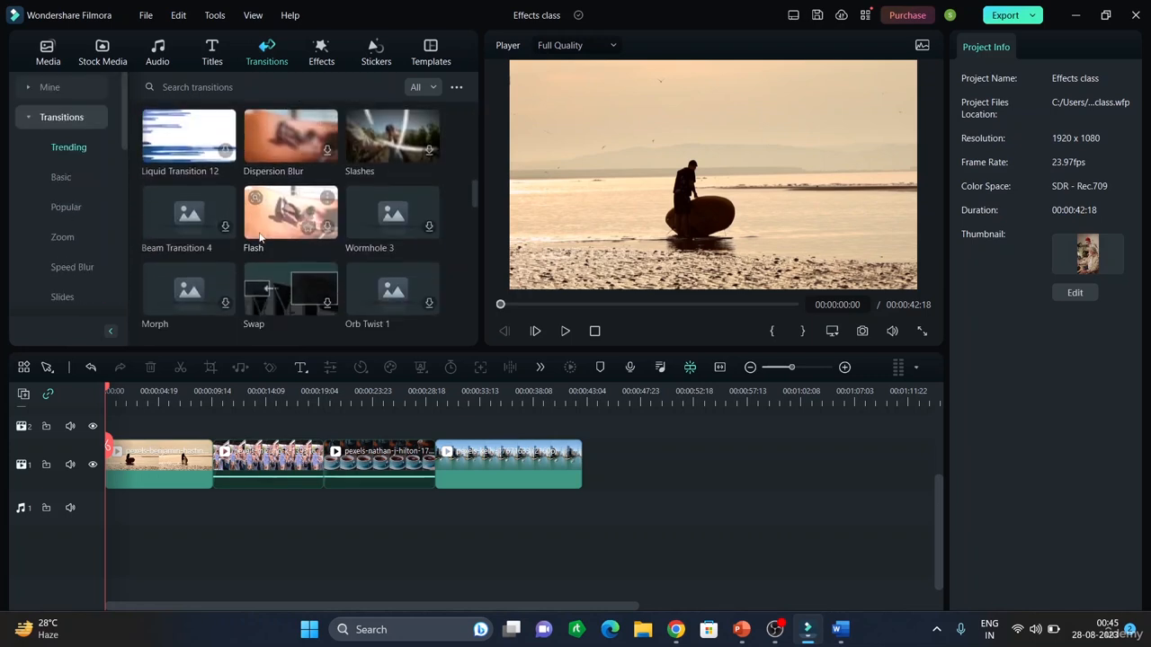
{"action": "scroll", "coordinate": [259, 233], "scroll_direction": "down", "scroll_amount": 8}
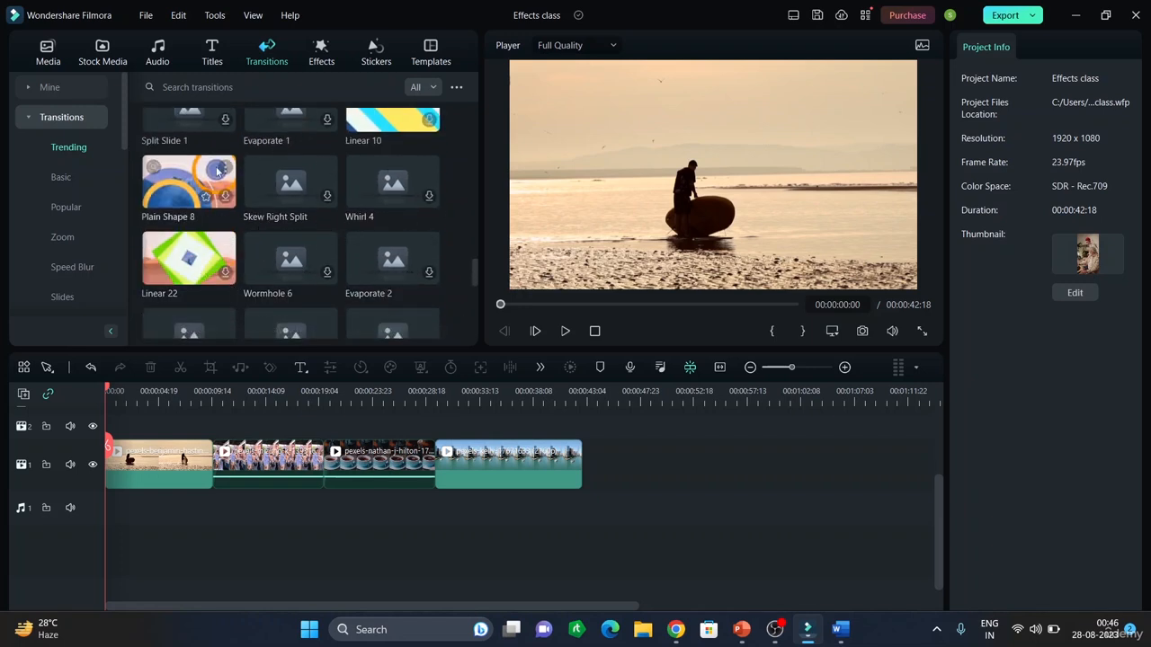
{"action": "scroll", "coordinate": [219, 174], "scroll_direction": "up", "scroll_amount": 15}
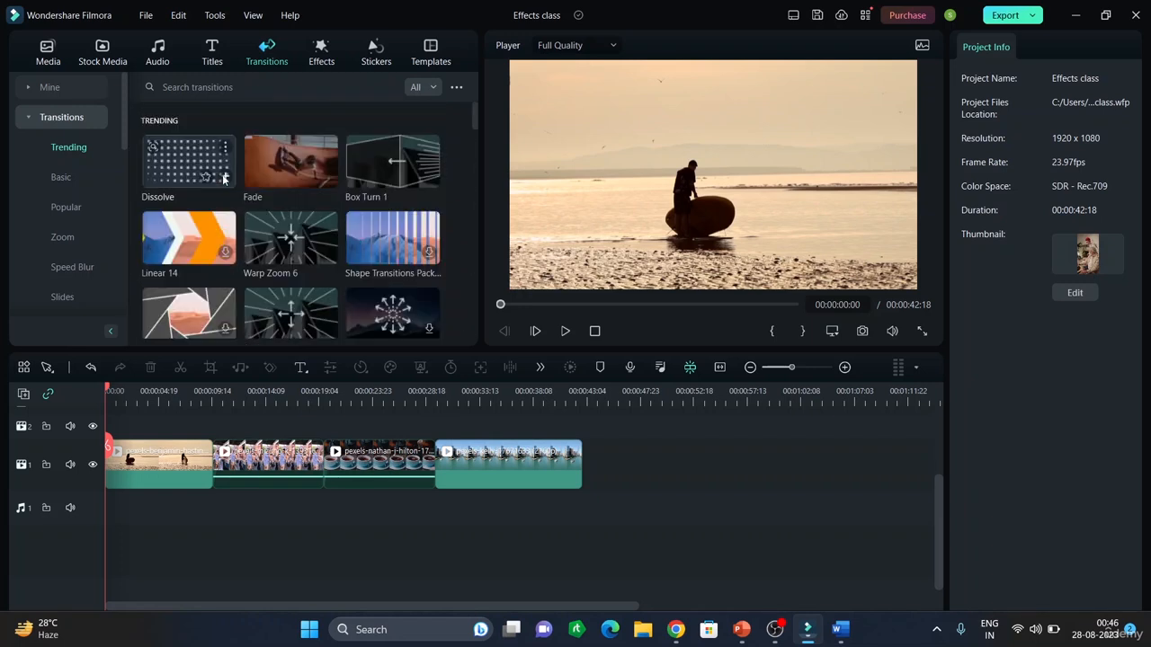
Insert the downloaded Box Turn 2, Col Split and Ooh La La 1 transitions between the four clips
{"action": "left_click", "coordinate": [56, 91]}
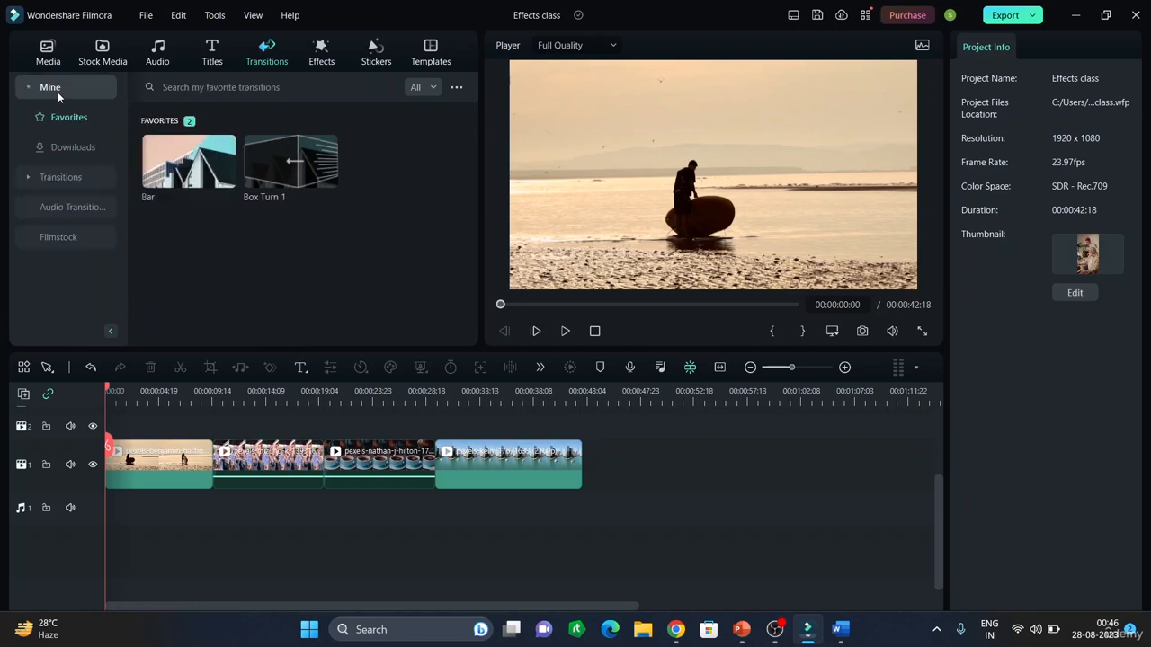
{"action": "left_click", "coordinate": [88, 144]}
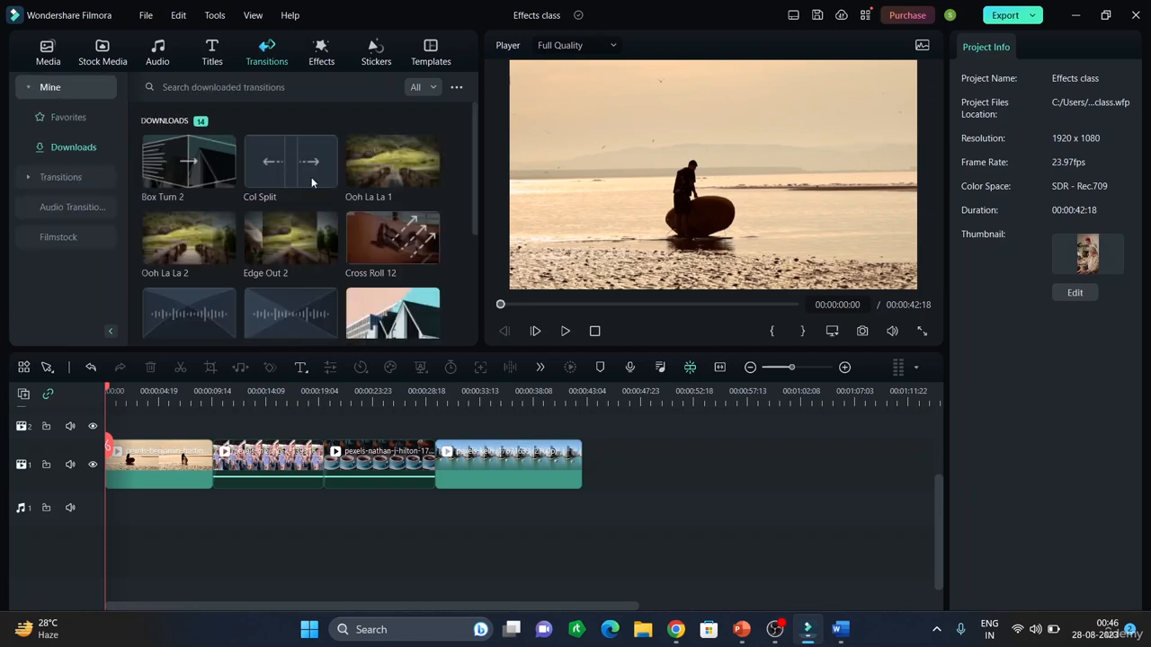
{"action": "left_click", "coordinate": [187, 166]}
{"action": "mouse_move", "coordinate": [189, 167]}
{"action": "left_mouse_down"}
{"action": "mouse_move", "coordinate": [207, 472]}
{"action": "mouse_move", "coordinate": [190, 476]}
{"action": "left_mouse_up"}
{"action": "left_click_drag", "start_coordinate": [291, 162], "coordinate": [317, 476]}
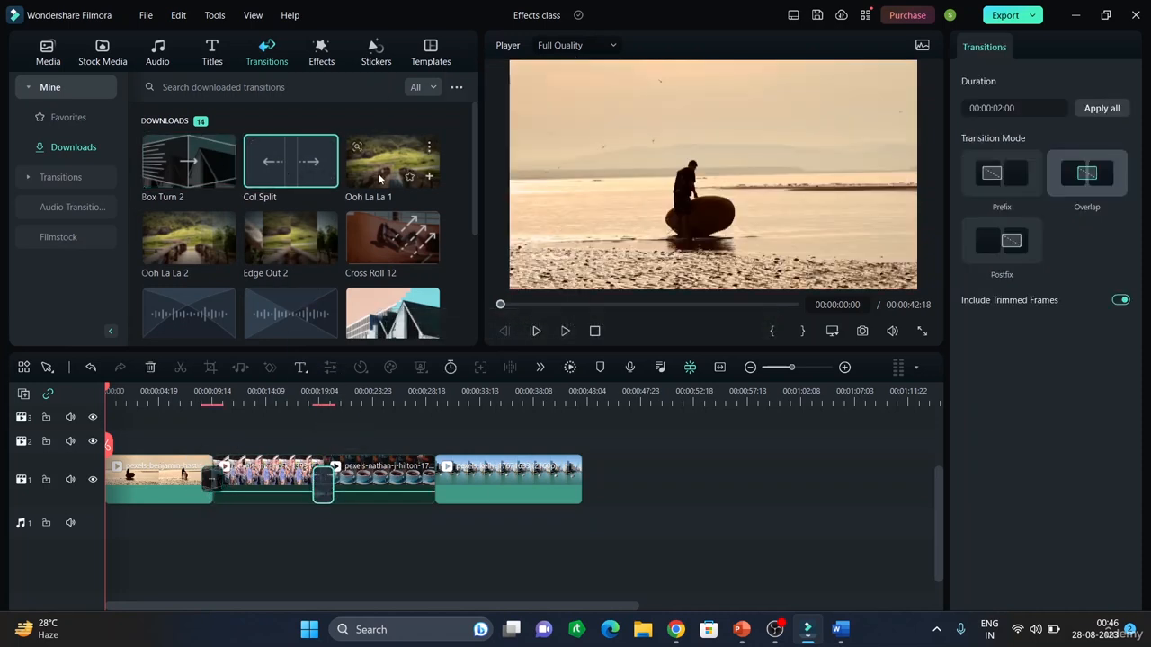
{"action": "mouse_move", "coordinate": [380, 179]}
{"action": "left_mouse_down"}
{"action": "mouse_move", "coordinate": [442, 389]}
{"action": "mouse_move", "coordinate": [437, 492]}
{"action": "mouse_move", "coordinate": [444, 478]}
{"action": "mouse_move", "coordinate": [426, 444]}
{"action": "mouse_move", "coordinate": [415, 490]}
{"action": "mouse_move", "coordinate": [436, 487]}
{"action": "left_mouse_up"}
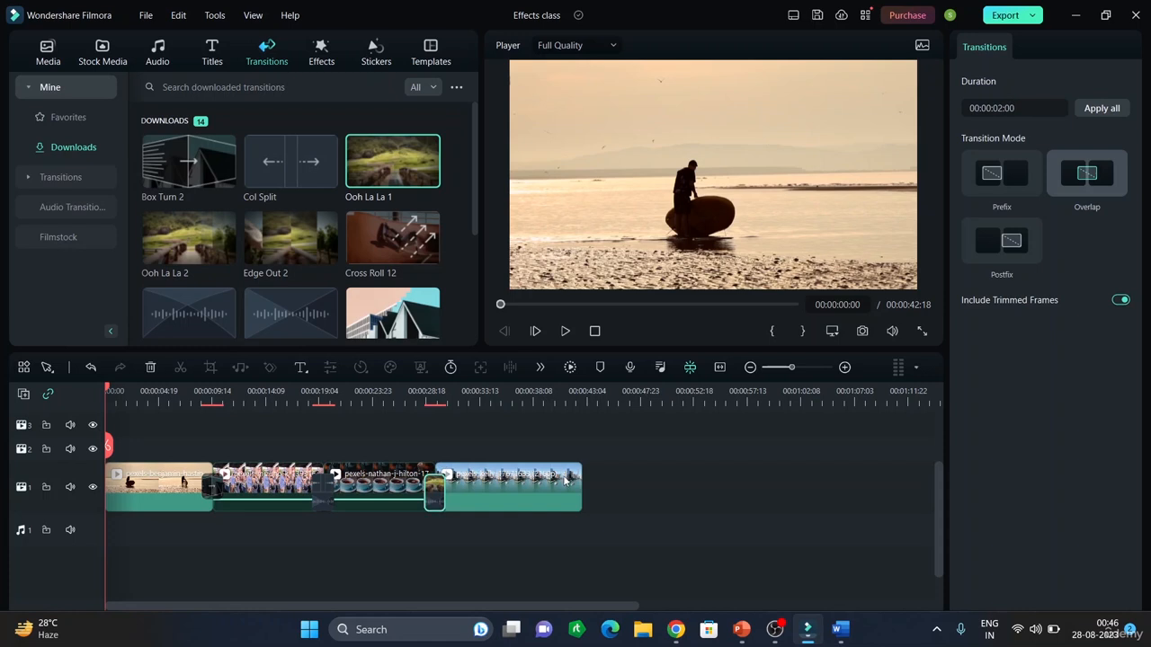
{"action": "left_click", "coordinate": [663, 478]}
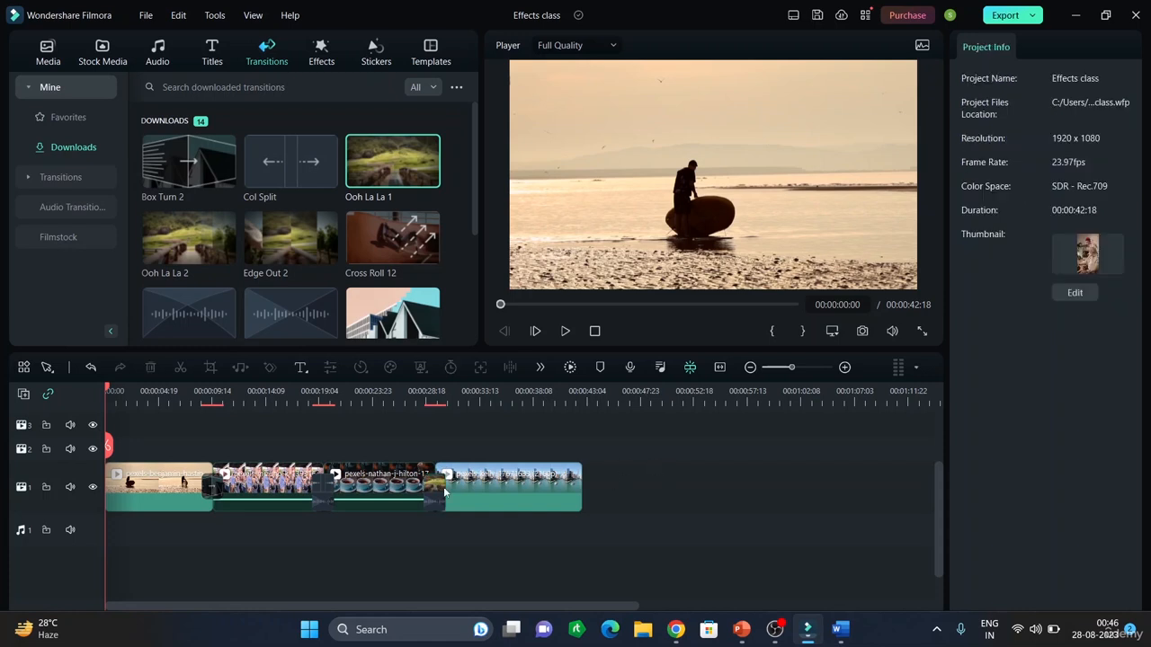
{"action": "left_click", "coordinate": [500, 484]}
{"action": "left_click", "coordinate": [362, 486]}
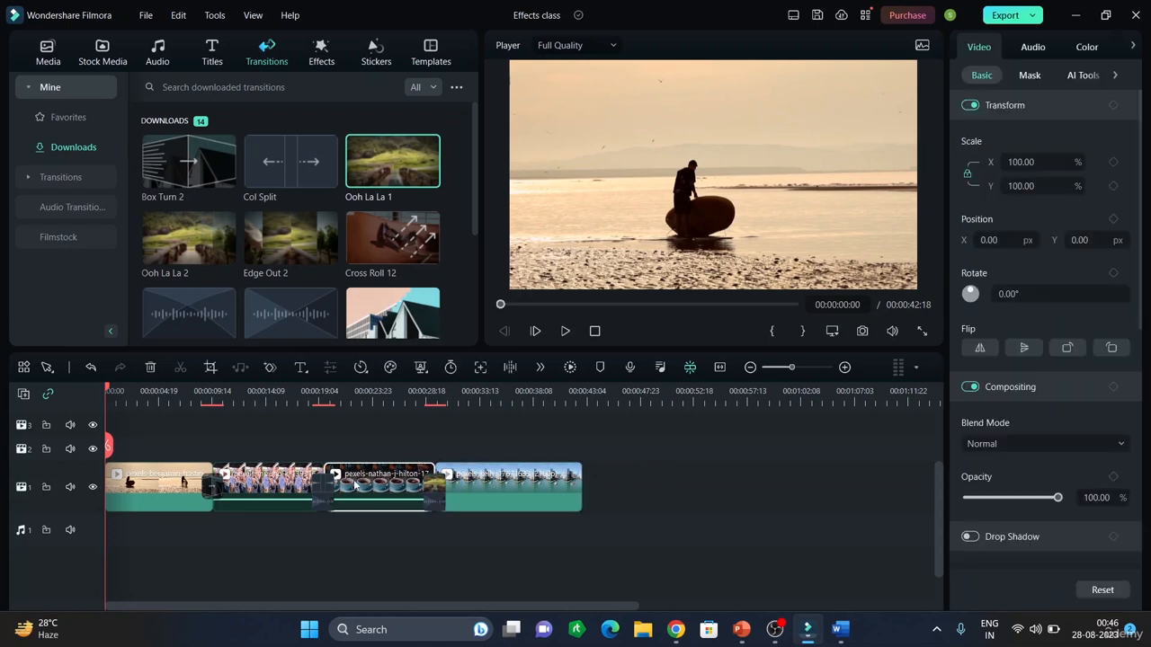
Add the Glitch Dispersion effect on the track above the first clip
{"action": "left_click", "coordinate": [329, 58]}
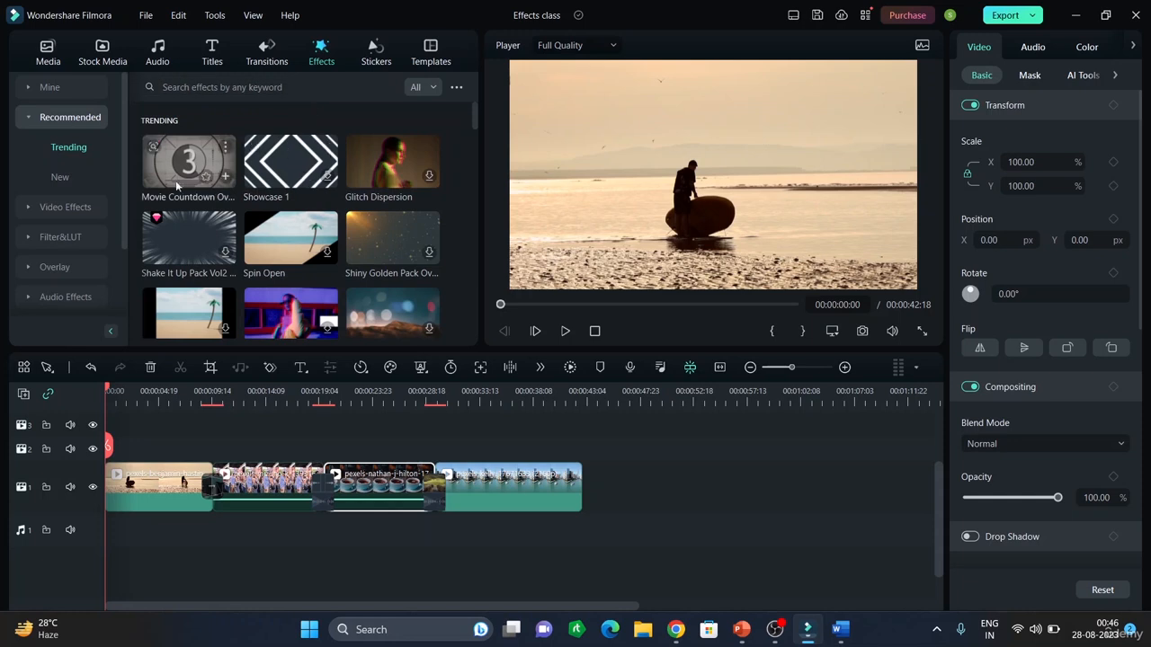
{"action": "left_click", "coordinate": [387, 175]}
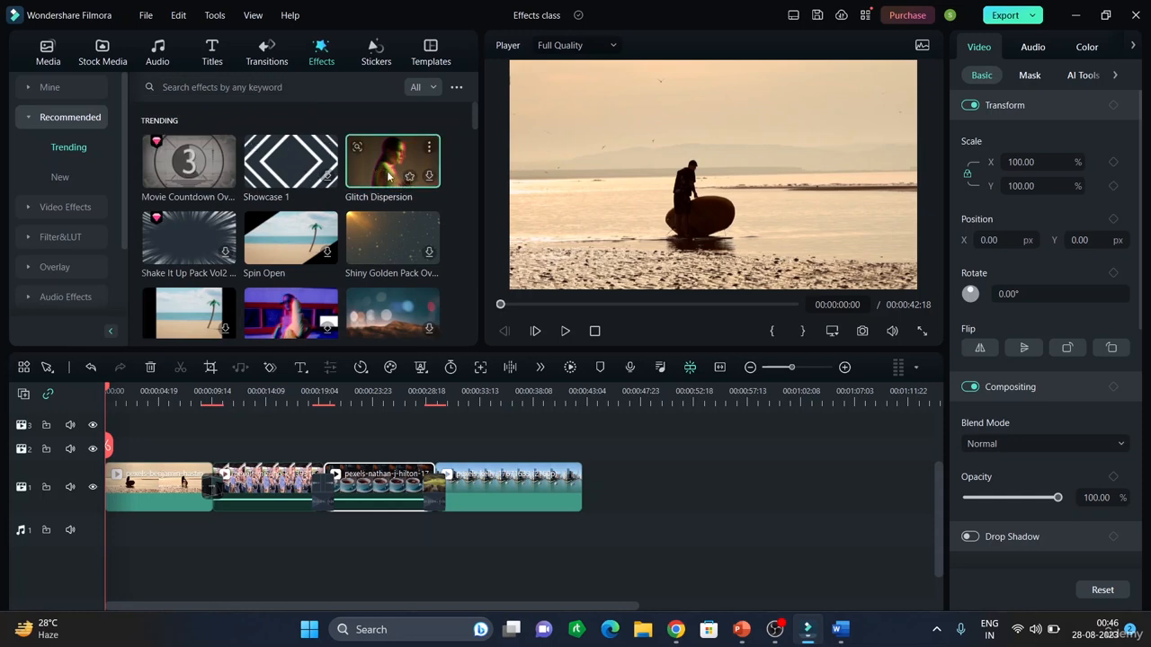
{"action": "mouse_move", "coordinate": [385, 178]}
{"action": "left_mouse_down"}
{"action": "mouse_move", "coordinate": [321, 383]}
{"action": "mouse_move", "coordinate": [176, 452]}
{"action": "mouse_move", "coordinate": [133, 452]}
{"action": "mouse_move", "coordinate": [127, 464]}
{"action": "mouse_move", "coordinate": [145, 468]}
{"action": "mouse_move", "coordinate": [133, 446]}
{"action": "left_mouse_up"}
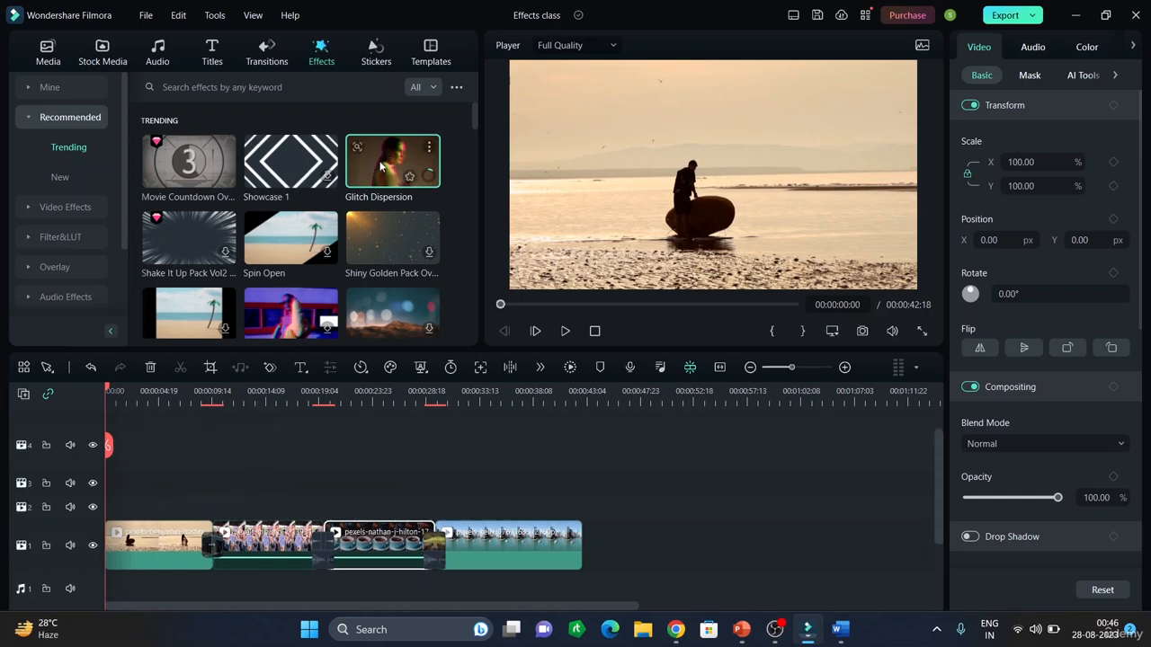
{"action": "left_click", "coordinate": [55, 89]}
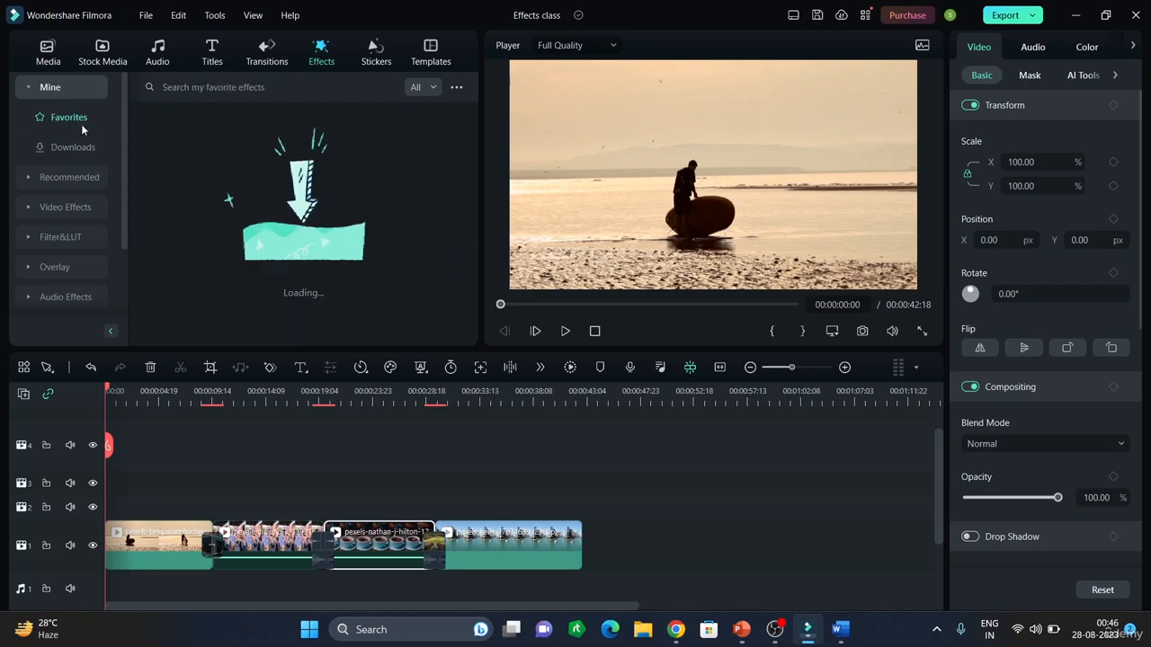
{"action": "left_click", "coordinate": [67, 146]}
{"action": "left_click_drag", "start_coordinate": [168, 170], "coordinate": [213, 522]}
{"action": "left_click", "coordinate": [277, 471]}
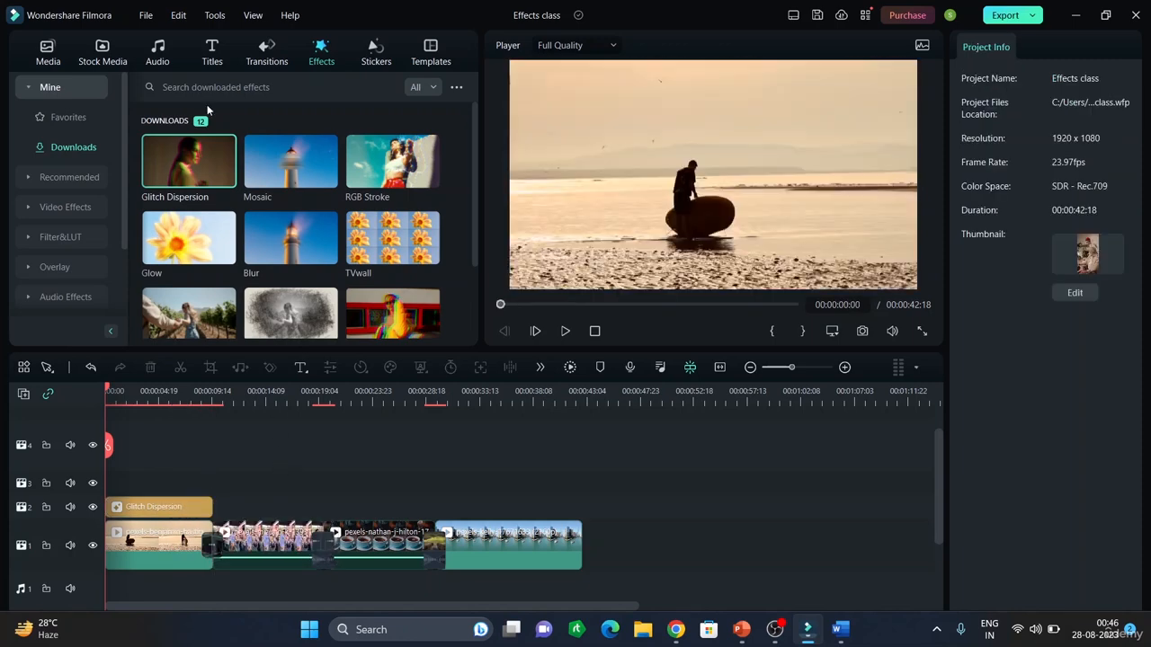
Add the Element 02 like sticker to the timeline right after the Glitch Dispersion effect
{"action": "left_click", "coordinate": [375, 60]}
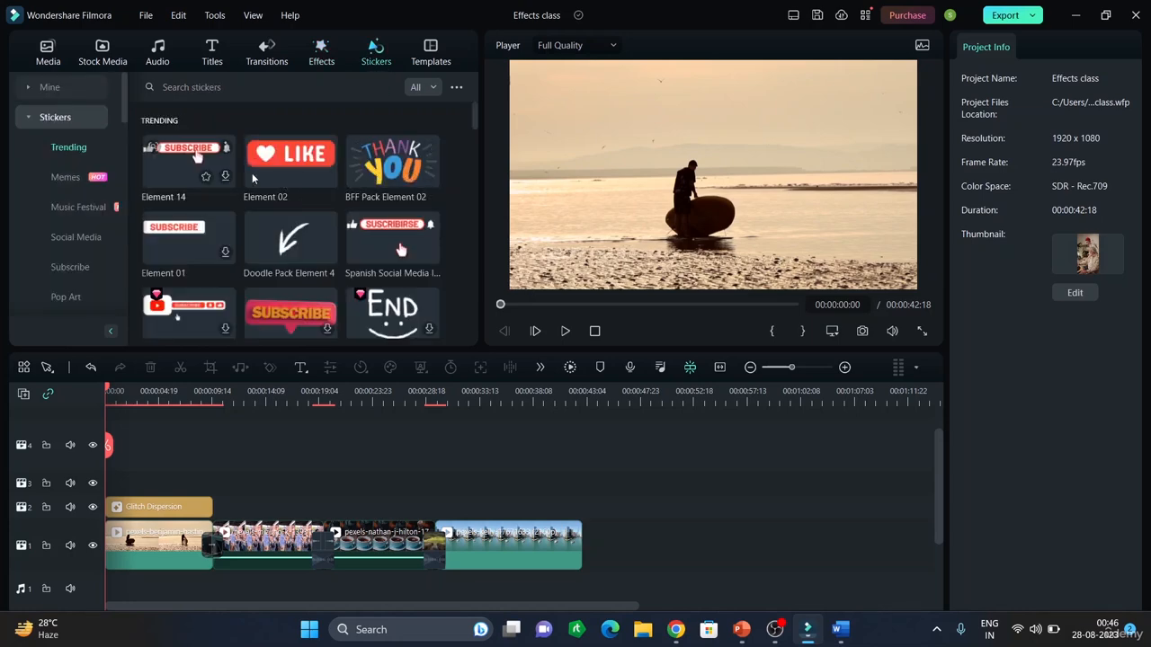
{"action": "left_click", "coordinate": [294, 177]}
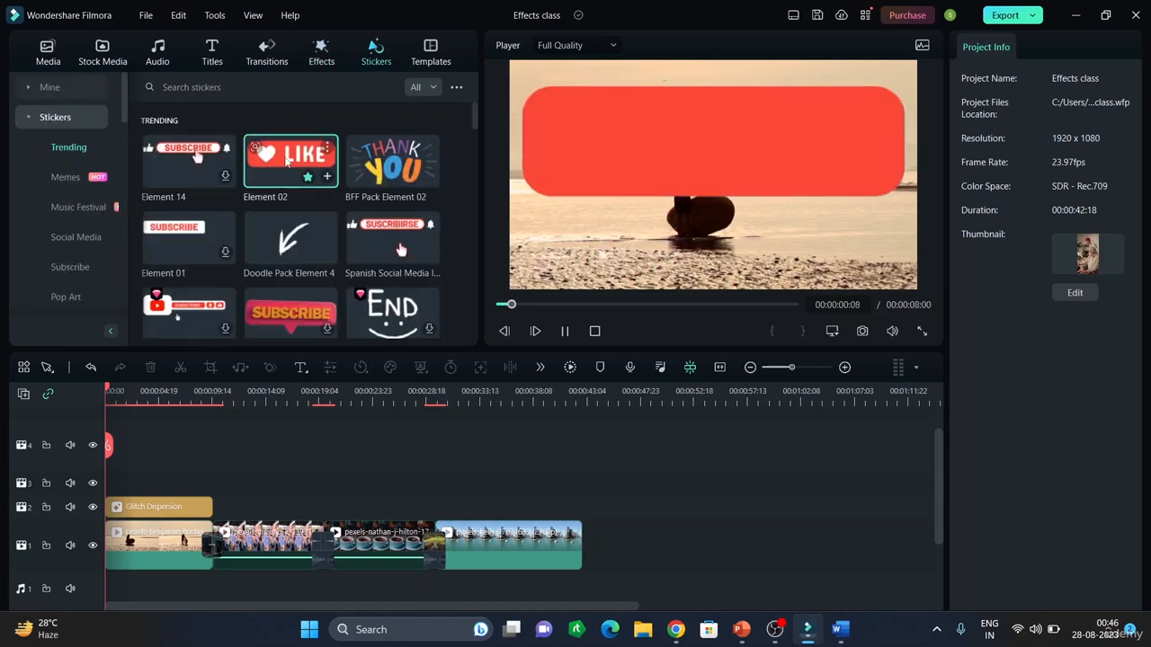
{"action": "left_click_drag", "start_coordinate": [294, 177], "coordinate": [831, 199]}
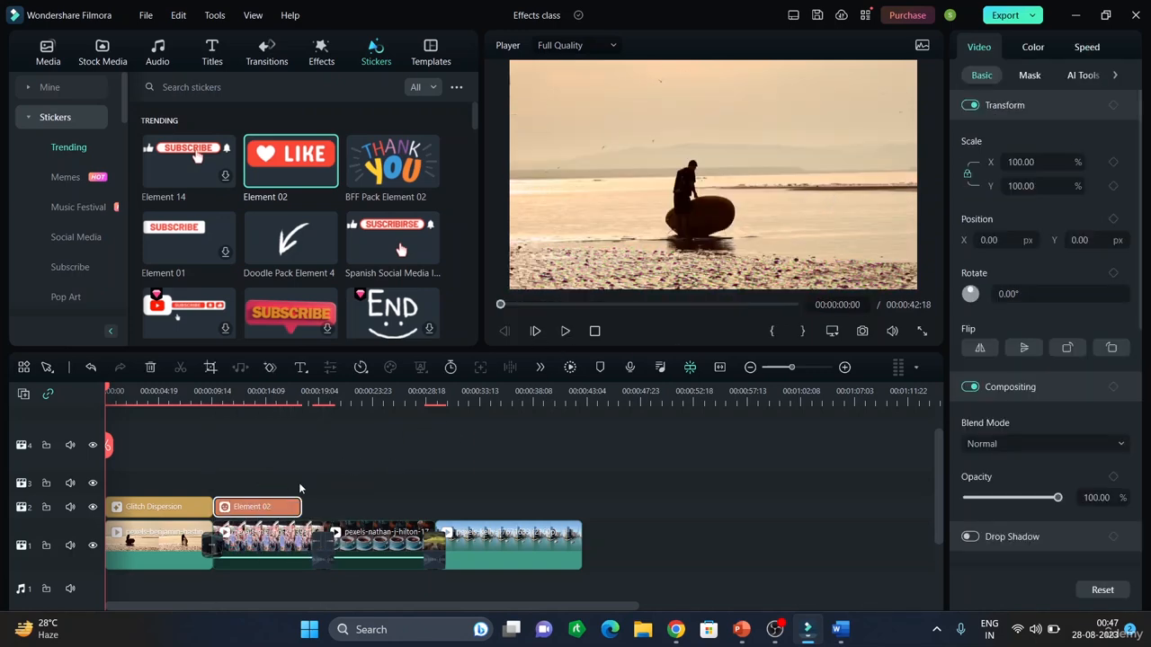
Shrink the Element 02 like sticker to about 41% scale and move it into the top-left corner of the frame
{"action": "left_click_drag", "start_coordinate": [109, 445], "coordinate": [249, 475]}
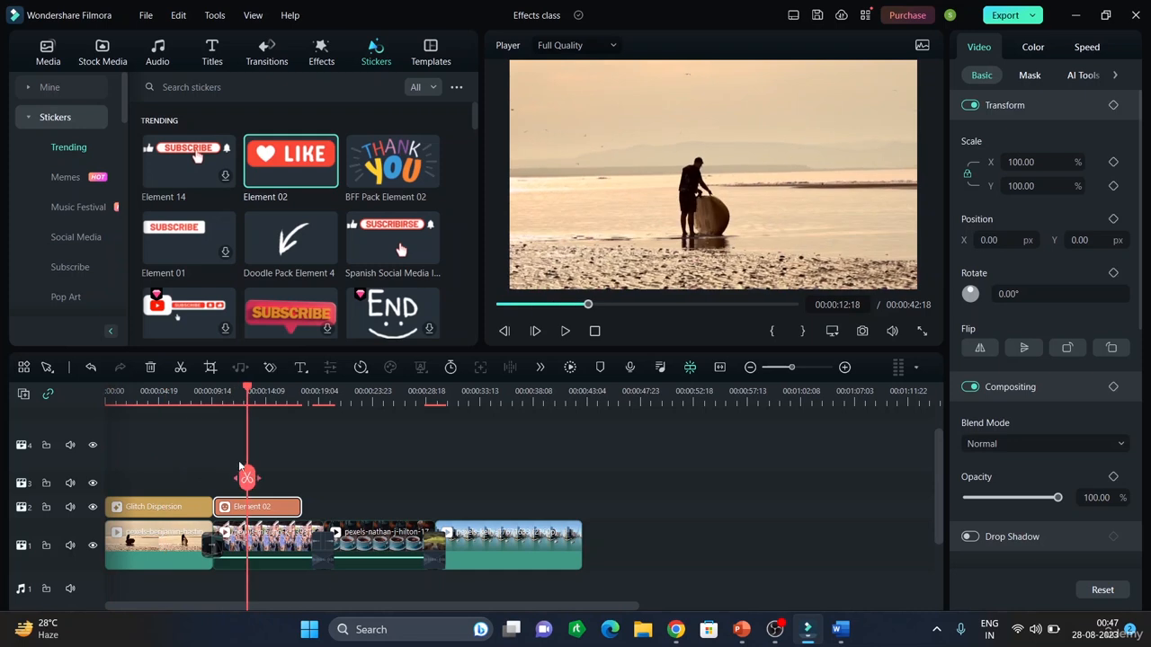
{"action": "left_click", "coordinate": [869, 189]}
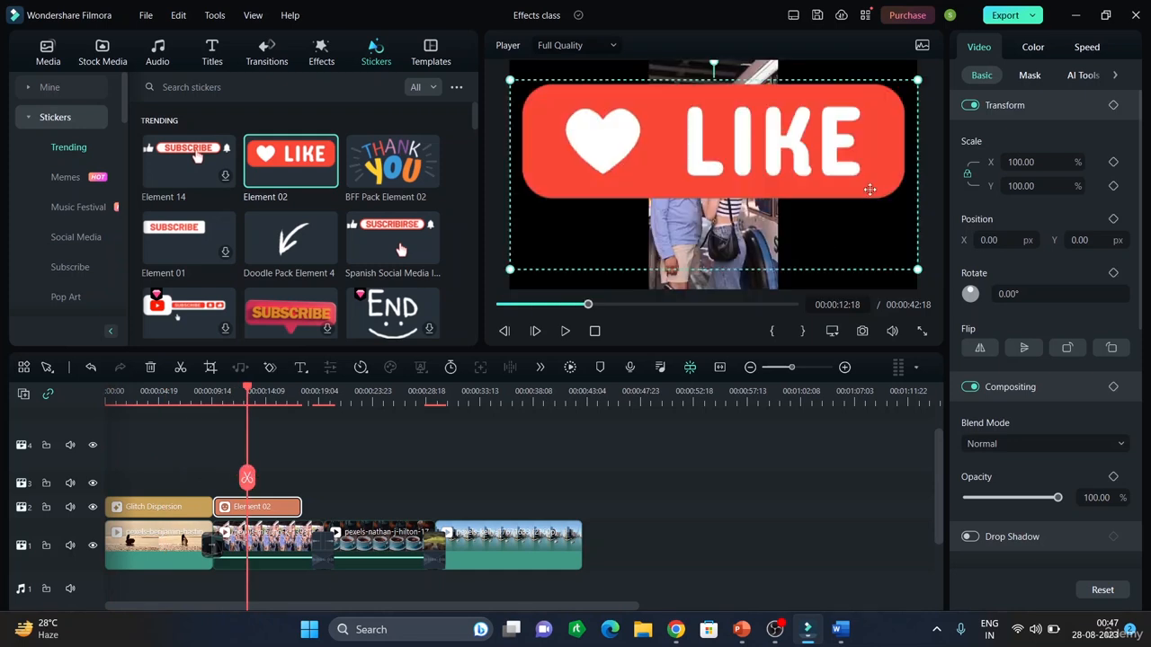
{"action": "left_click_drag", "start_coordinate": [917, 269], "coordinate": [712, 75]}
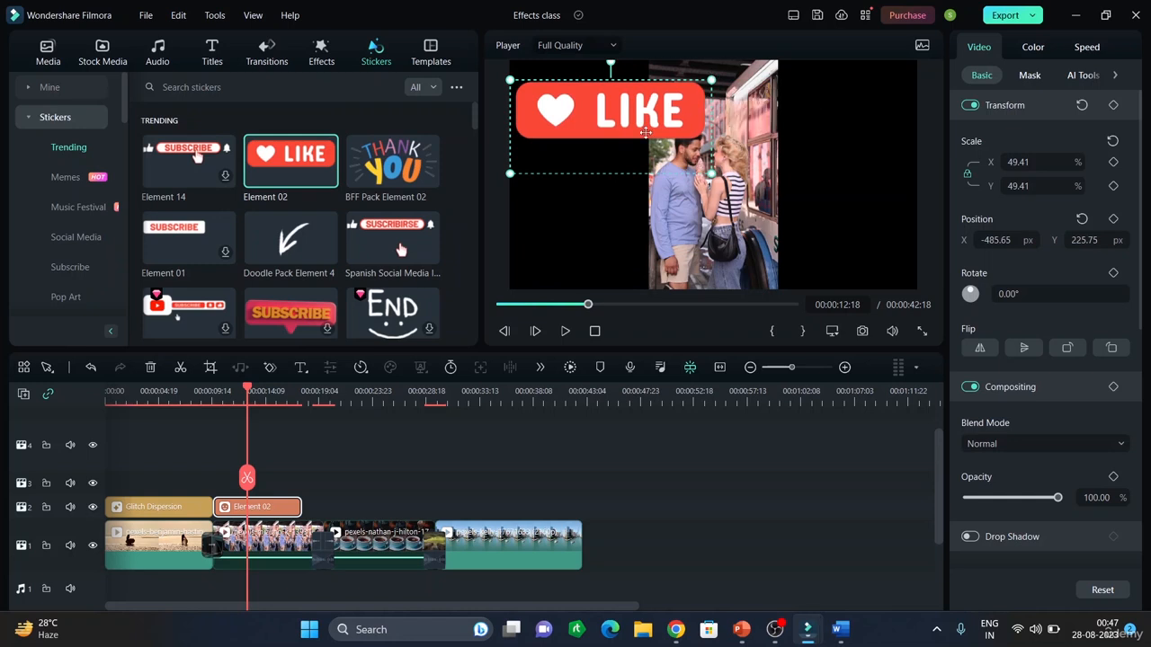
{"action": "left_click_drag", "start_coordinate": [510, 174], "coordinate": [543, 158]}
{"action": "mouse_move", "coordinate": [621, 97]}
{"action": "left_mouse_down"}
{"action": "mouse_move", "coordinate": [581, 89]}
{"action": "mouse_move", "coordinate": [601, 100]}
{"action": "left_mouse_up"}
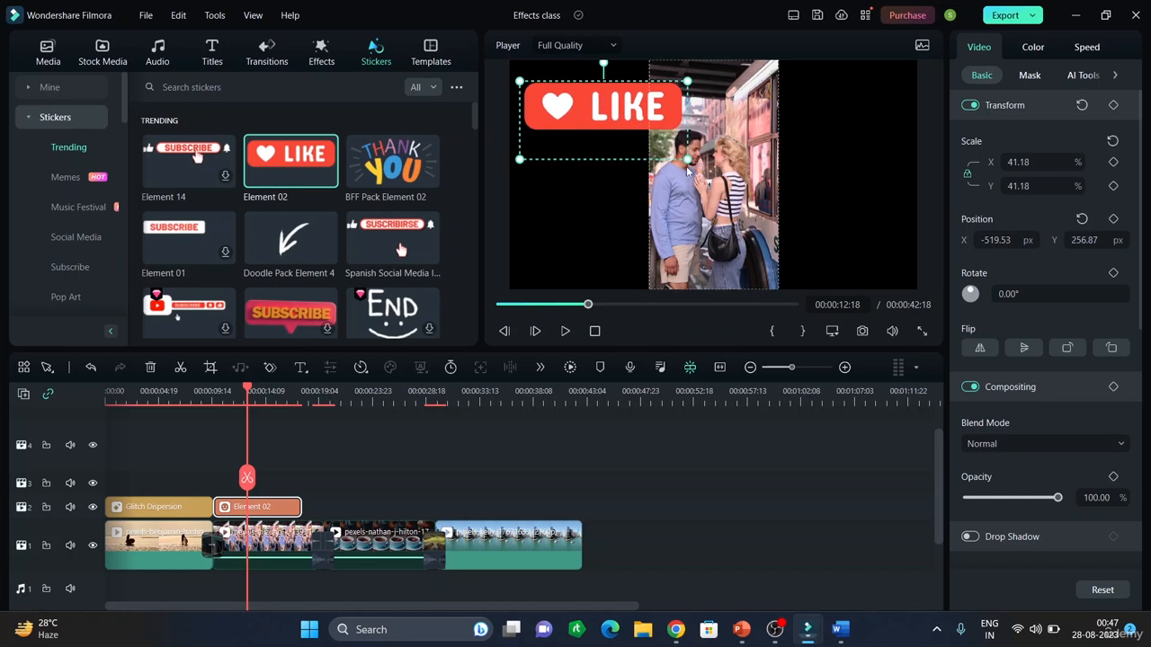
{"action": "left_click_drag", "start_coordinate": [687, 159], "coordinate": [623, 102]}
{"action": "left_click", "coordinate": [835, 135]}
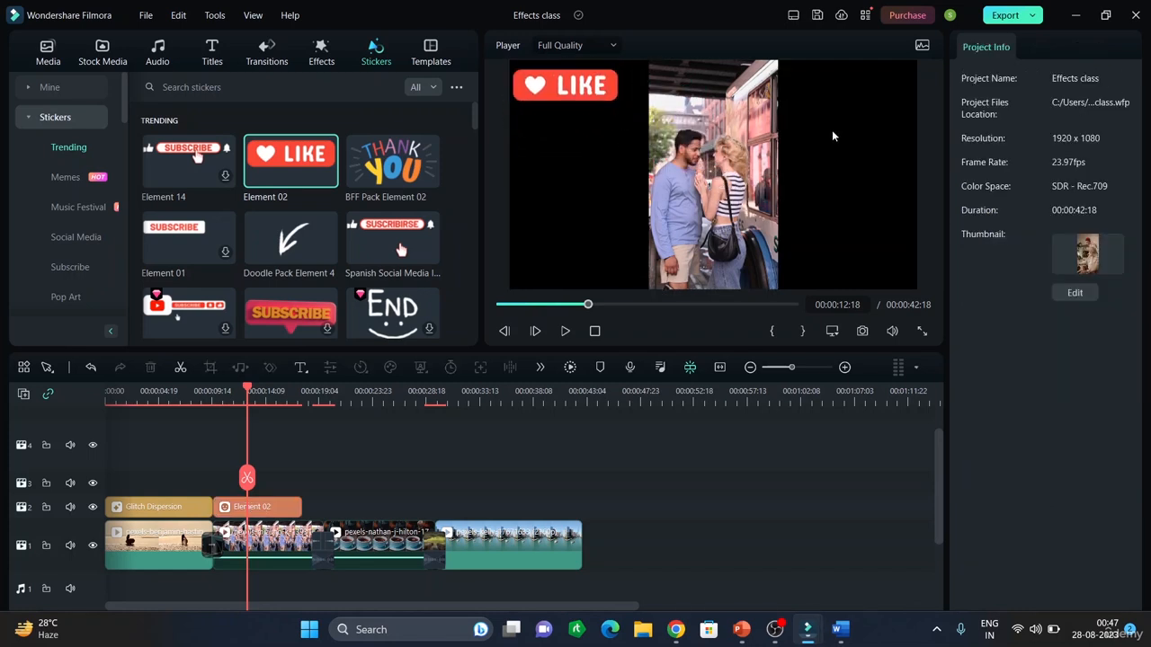
Play back the edited video from the start in the preview to check the result
{"action": "left_click_drag", "start_coordinate": [589, 305], "coordinate": [495, 306]}
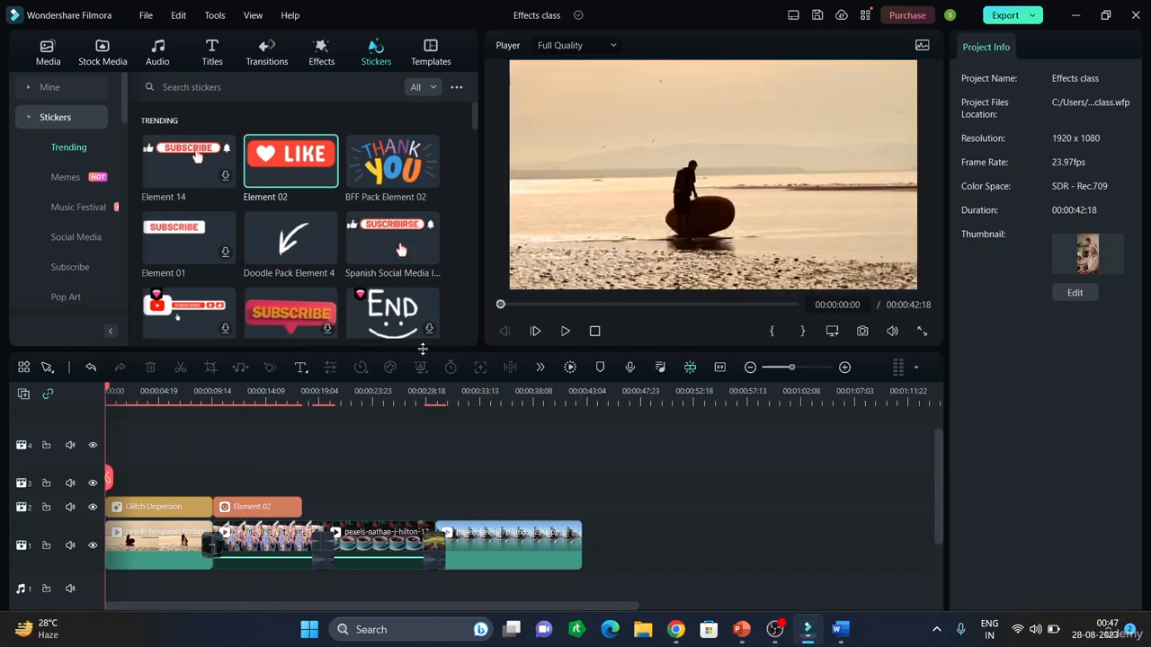
{"action": "key", "text": "space"}
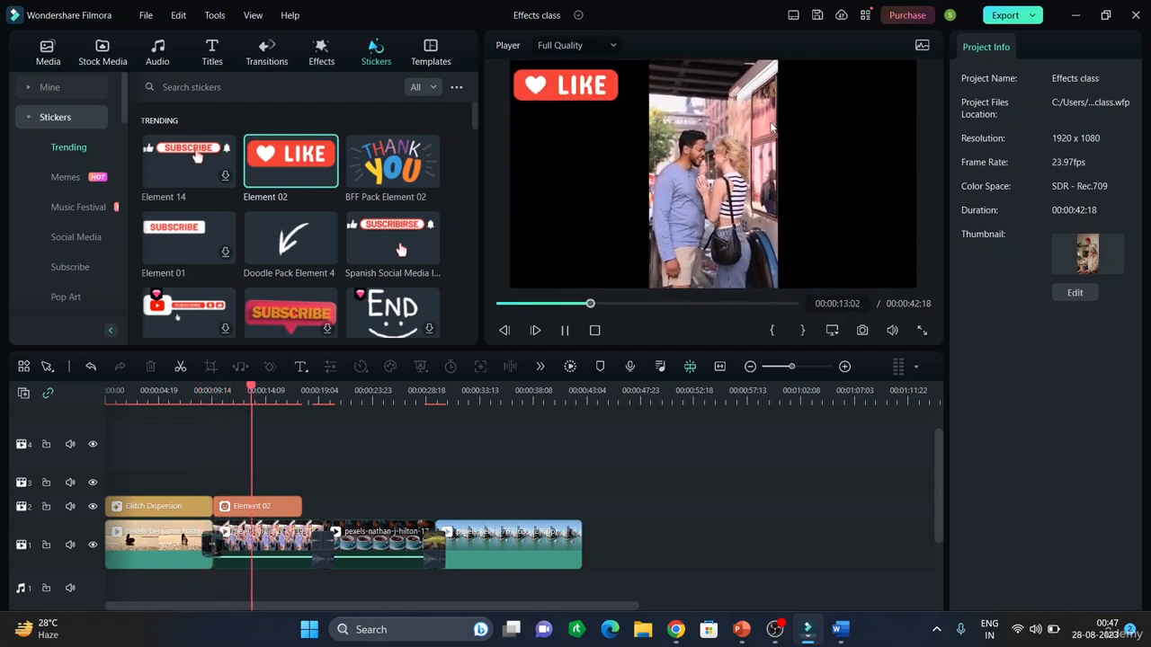
{"action": "key", "text": "space"}
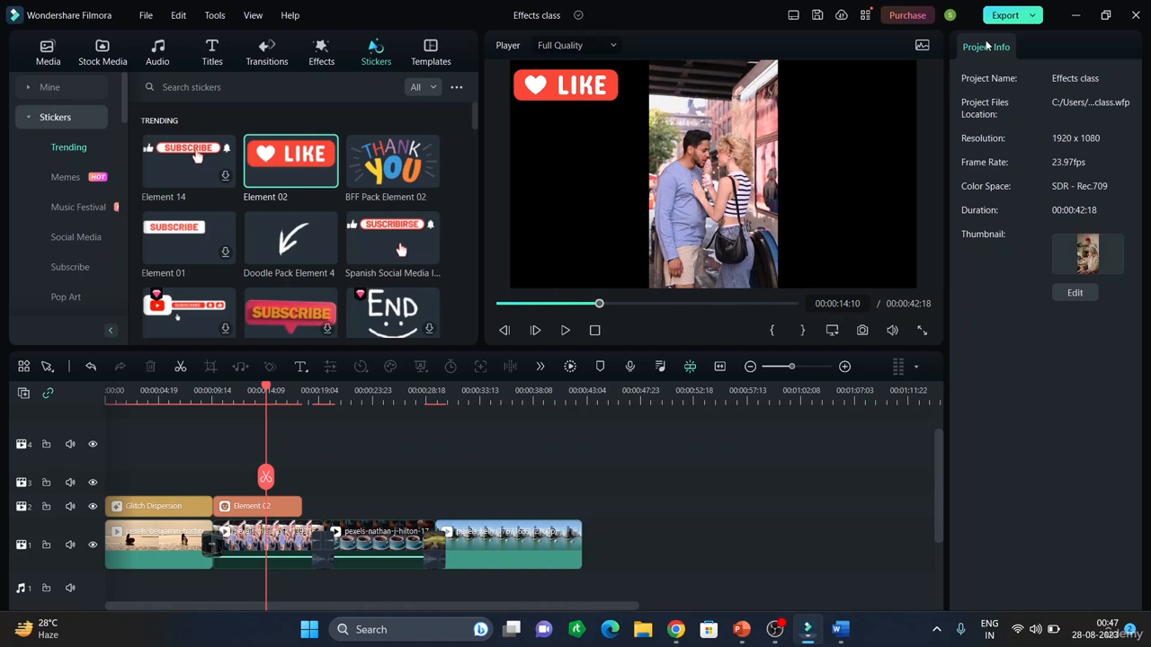
Open the Export dialog and review the Local output settings, then close it without exporting
{"action": "left_click", "coordinate": [1033, 16]}
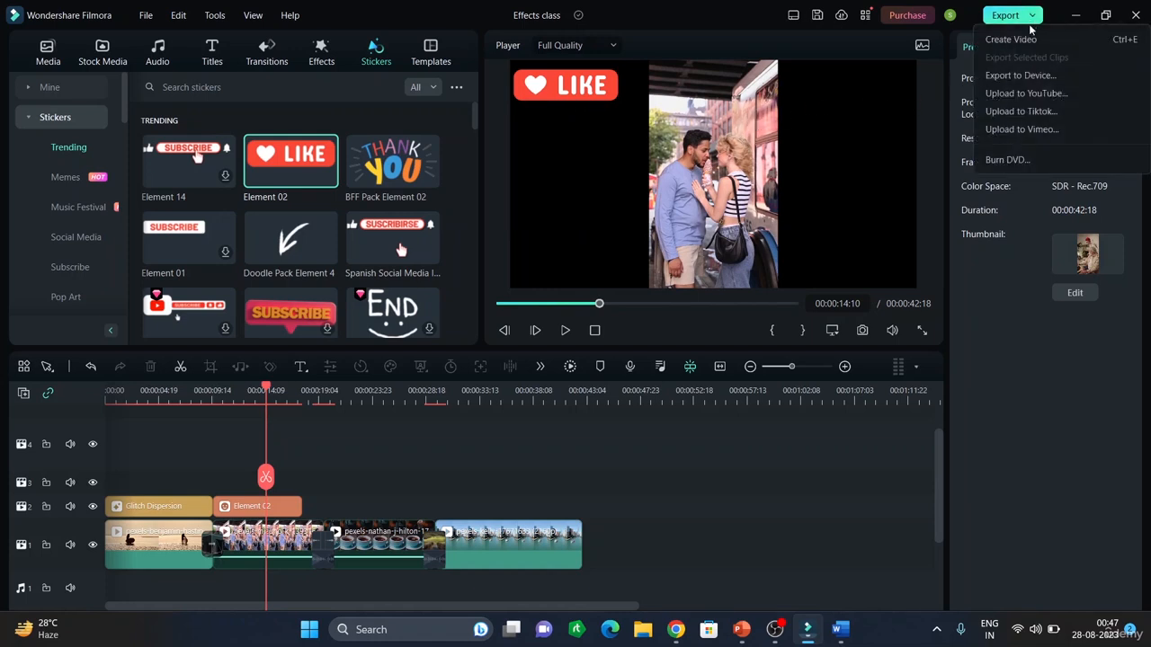
{"action": "left_click", "coordinate": [1029, 76]}
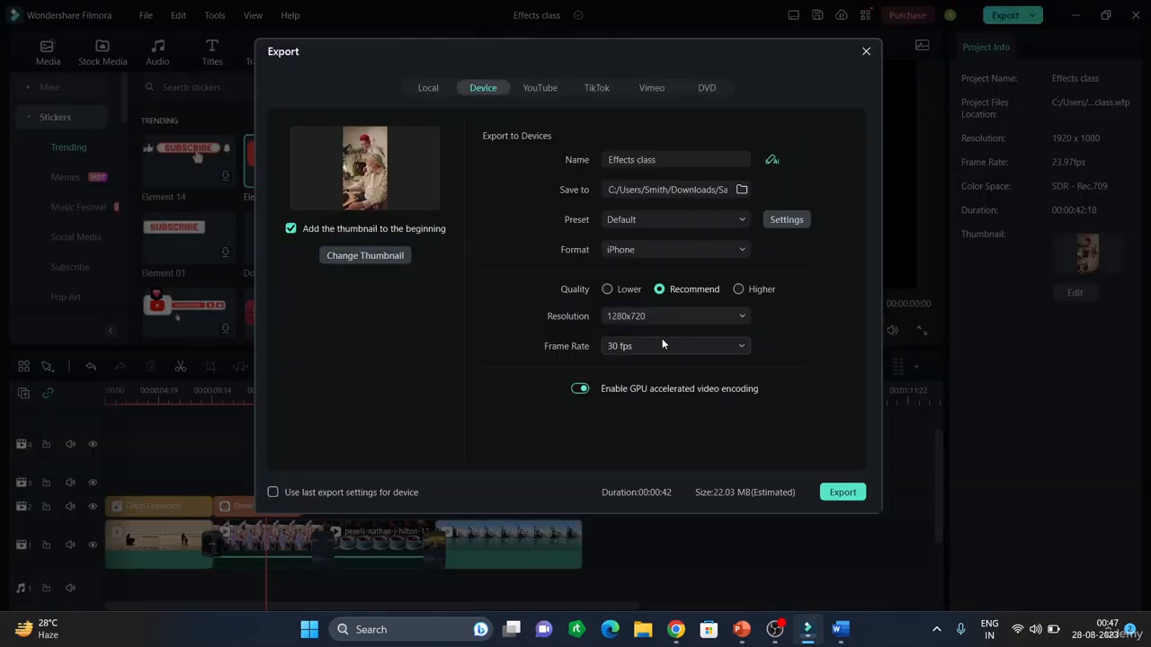
{"action": "left_click", "coordinate": [428, 89]}
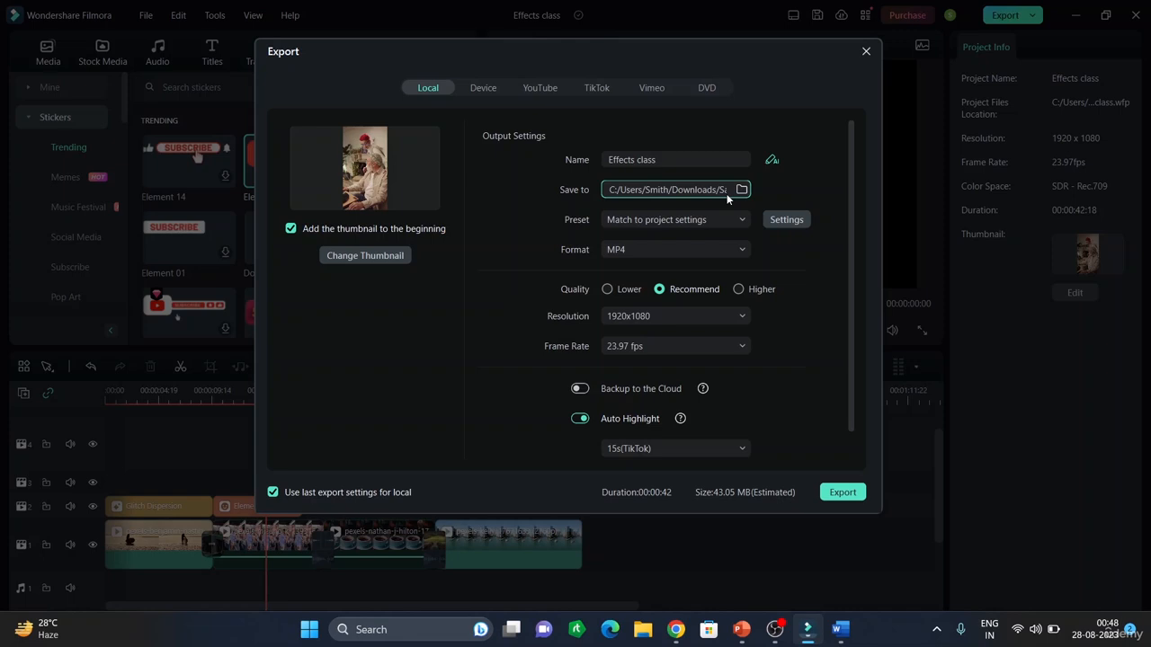
{"action": "scroll", "coordinate": [678, 336], "scroll_direction": "down", "scroll_amount": 1}
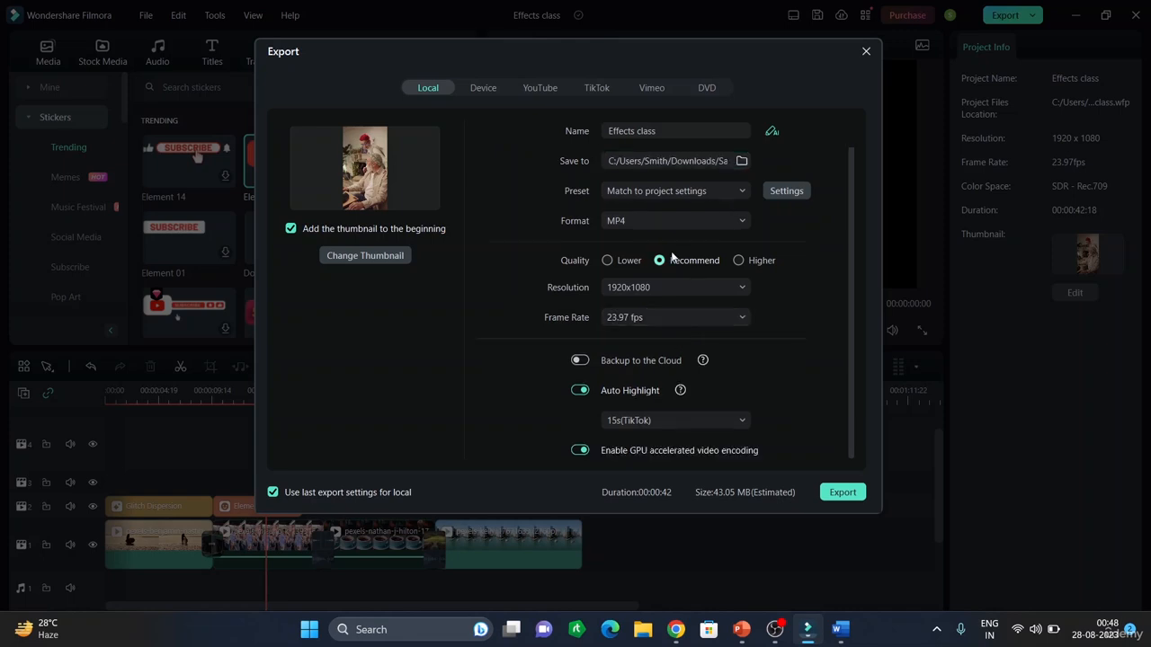
{"action": "scroll", "coordinate": [672, 257], "scroll_direction": "up", "scroll_amount": 1}
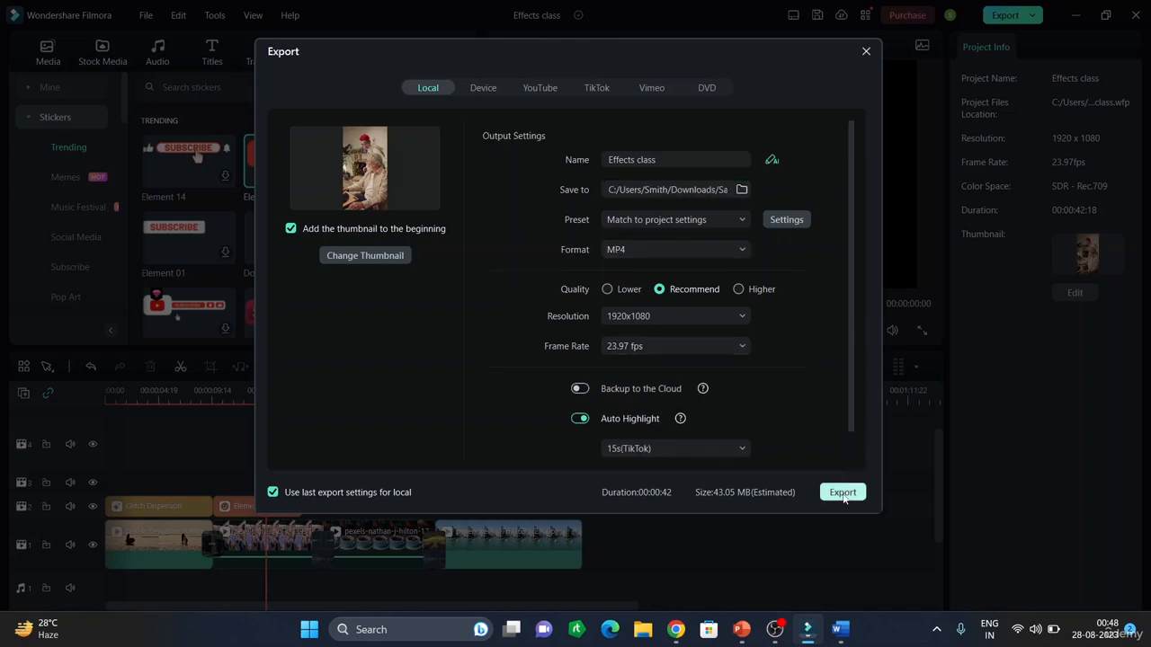
{"action": "left_click", "coordinate": [865, 51]}
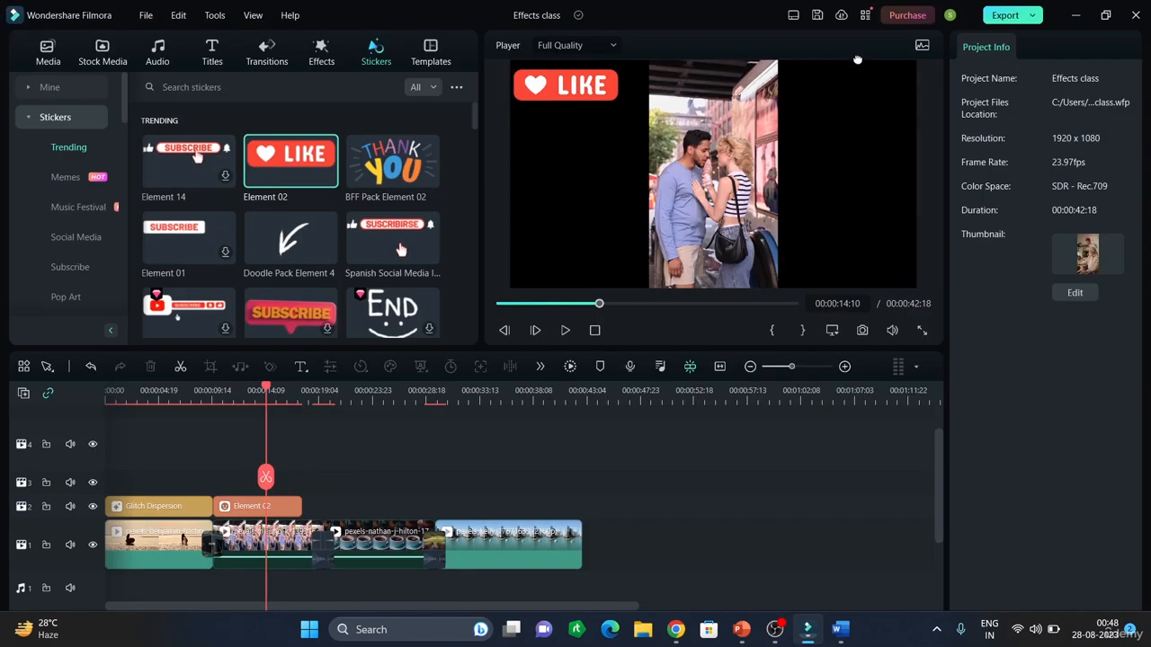